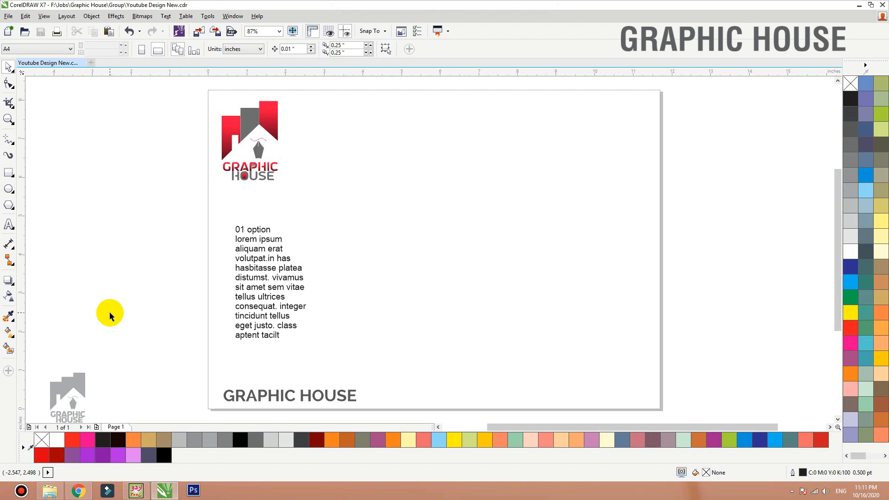
- Draw a tall rectangle beside the text block, about 1.74 in wide and 3.42 in high
click(8, 173)
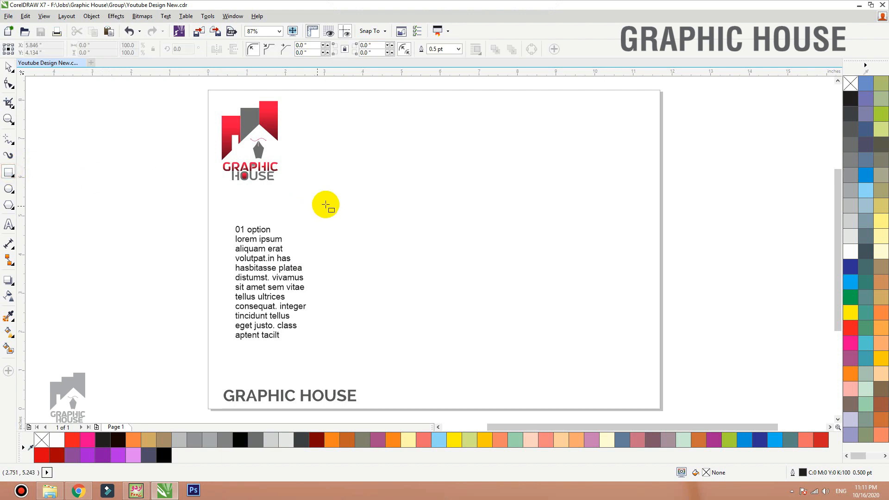
drag(326, 177, 514, 362)
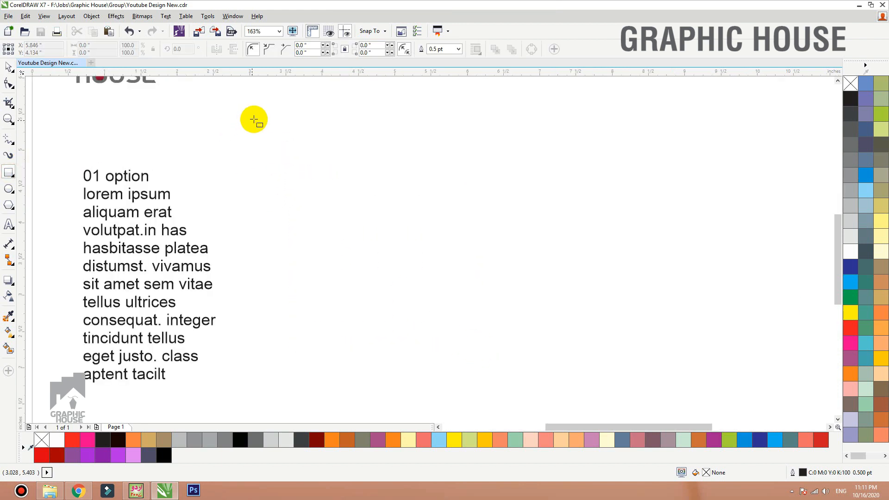
mouse_move(260, 124)
mouse_down()
mouse_move(427, 348)
mouse_move(431, 367)
mouse_move(408, 372)
mouse_up()
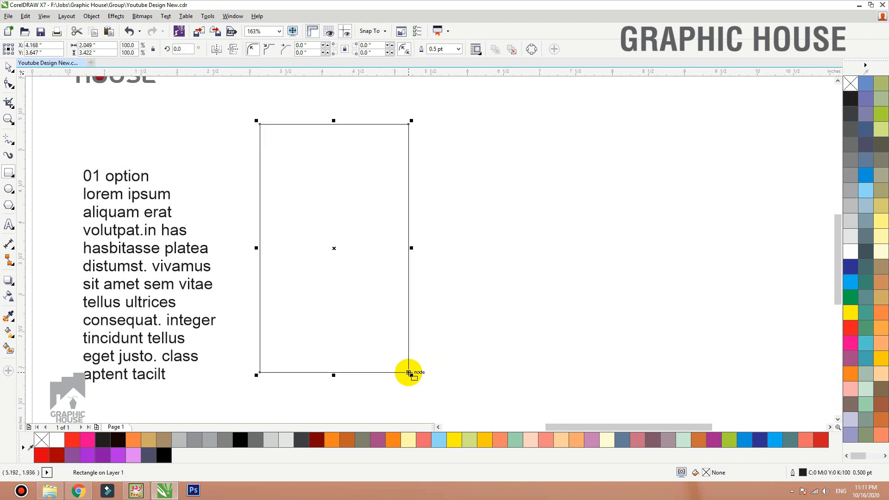
key(space)
drag(412, 249, 389, 249)
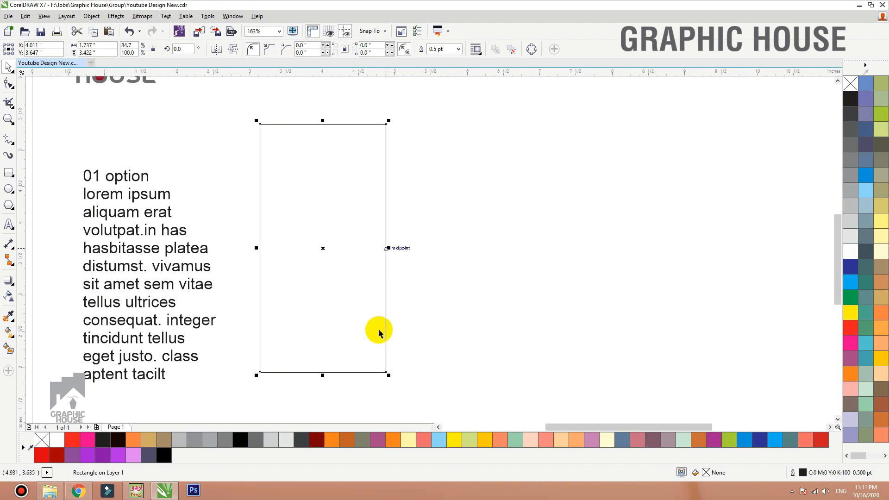
- Round all four corners of the tall rectangle to a radius of about 0.485 in
click(9, 85)
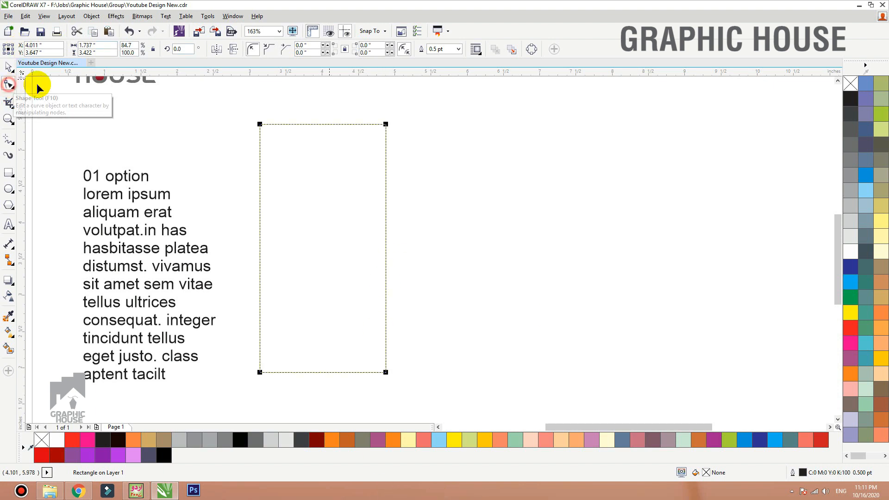
drag(259, 124, 296, 143)
key(space)
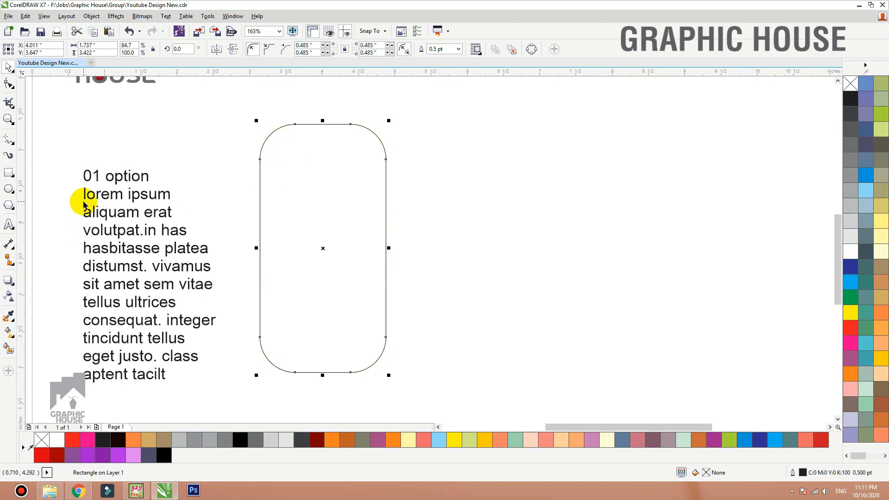
- Draw a rectangle about 2.29 by 0.98 in across the top of the rounded shape and centre the two horizontally
click(9, 174)
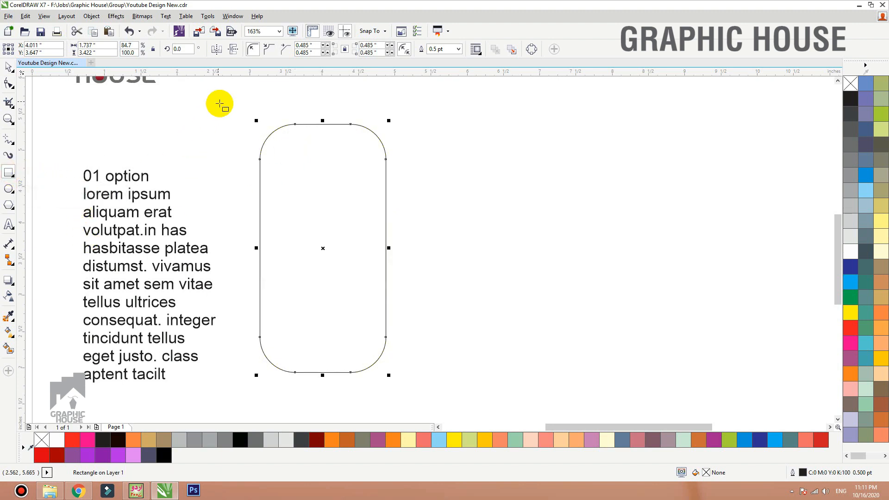
mouse_move(236, 118)
mouse_down()
mouse_move(319, 166)
mouse_move(403, 188)
mouse_up()
key(space)
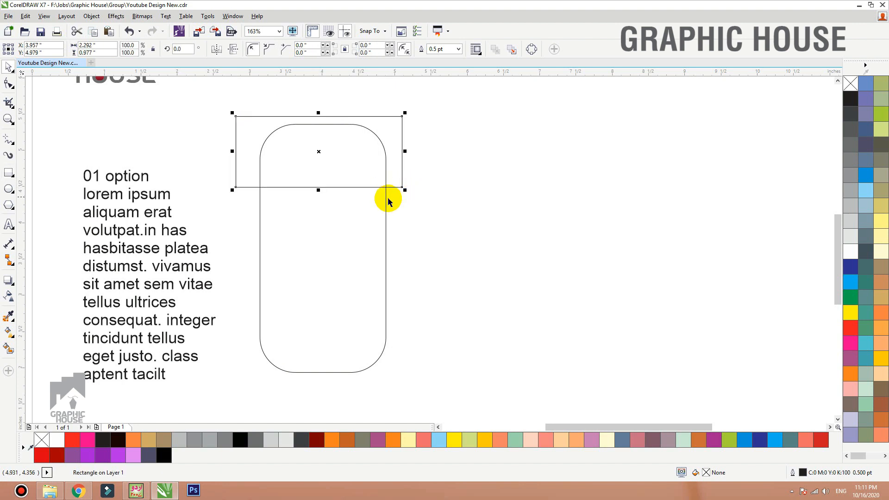
shift+click(385, 200)
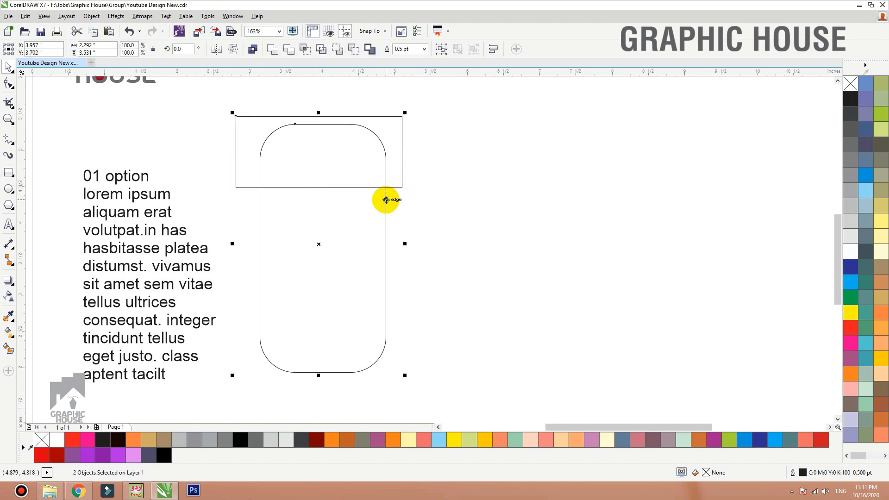
key(c)
click(453, 194)
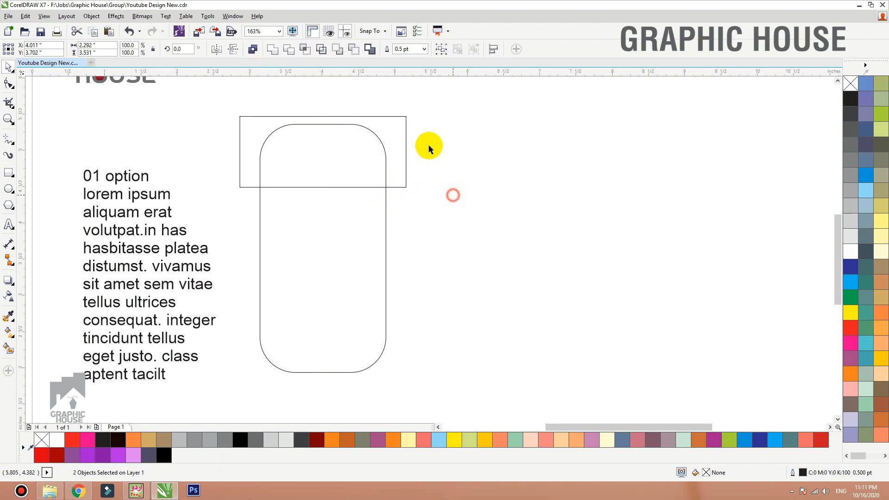
- Narrow the upper rectangle symmetrically to about 2.04 in and fill it with orange (C0 M60 Y100 K0)
click(407, 151)
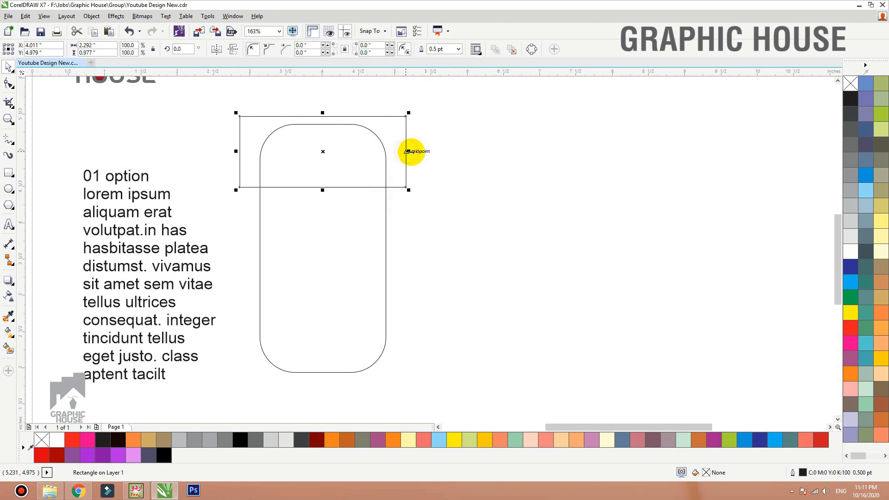
drag(409, 151, 403, 151)
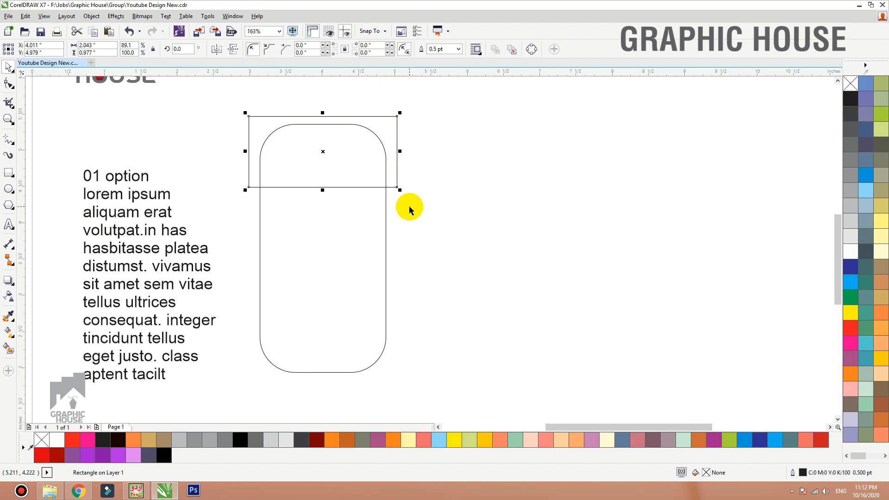
click(851, 373)
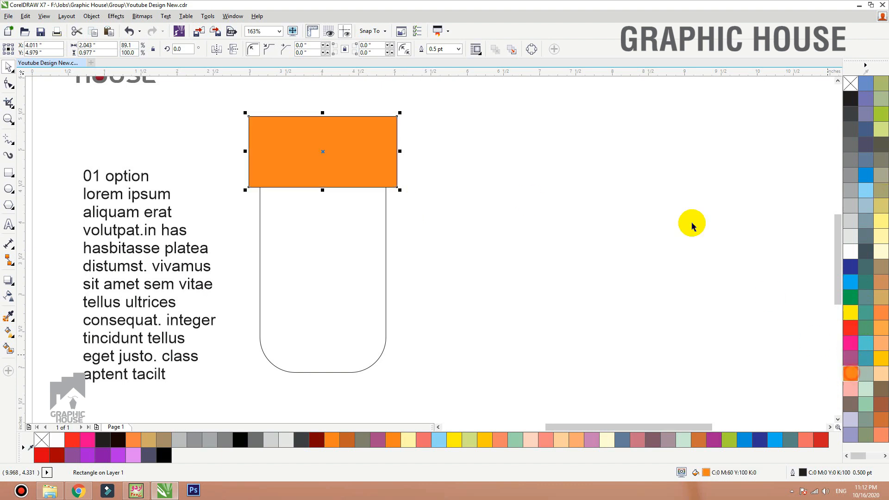
- Try to round the orange rectangle's two upper corners with a radius of 0.192 in
click(321, 161)
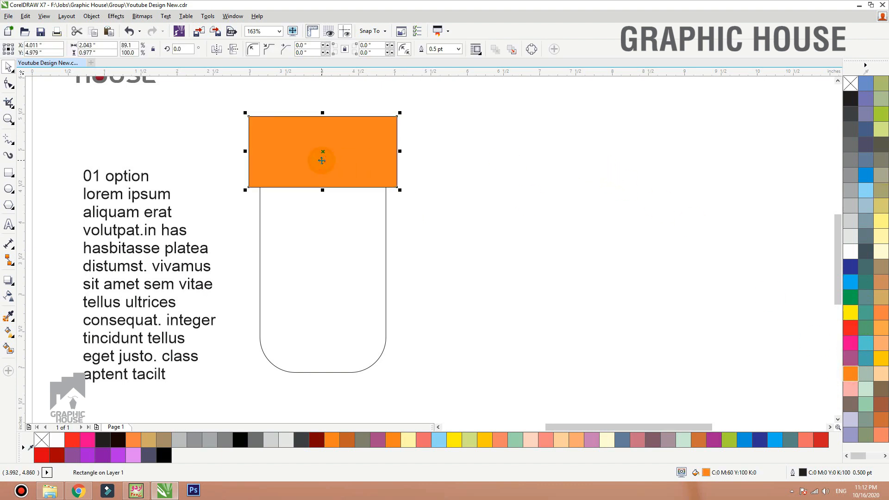
click(322, 161)
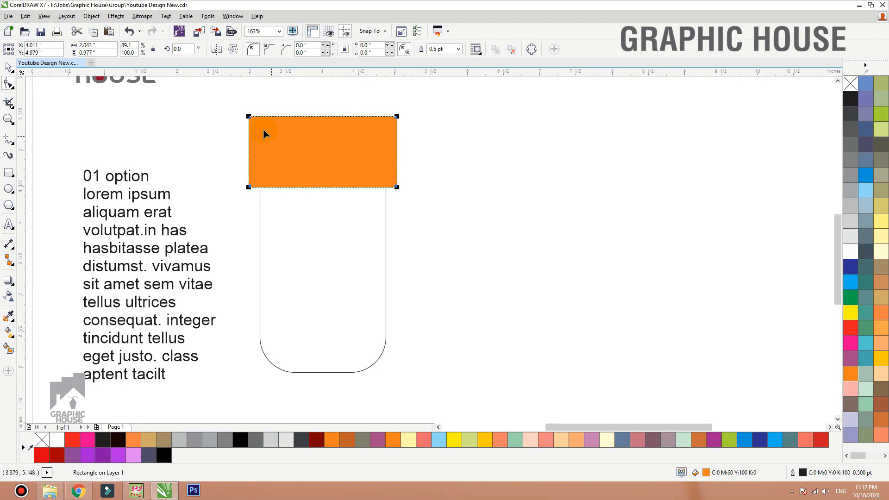
drag(249, 118, 249, 130)
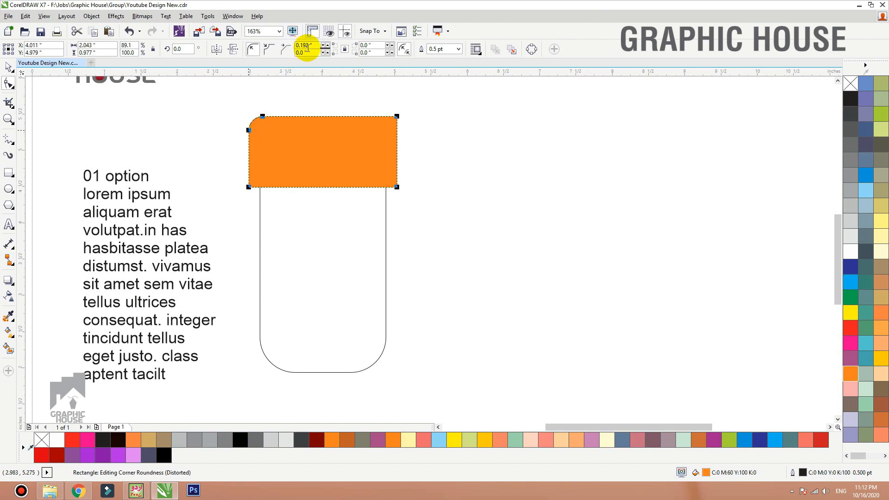
drag(314, 45, 262, 47)
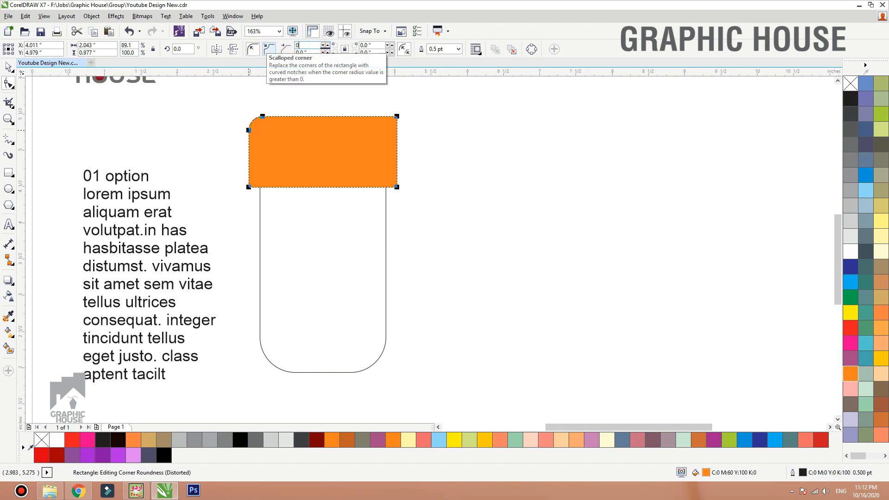
text(0.192)
key(Return)
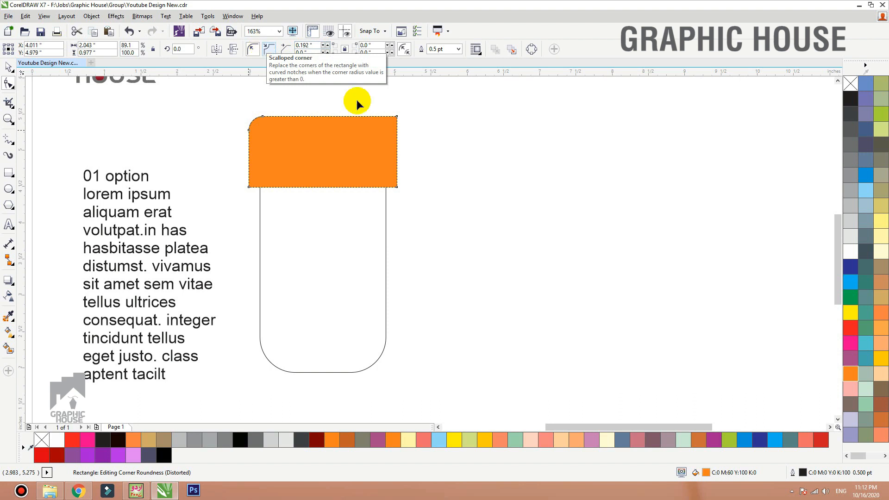
double_click(383, 45)
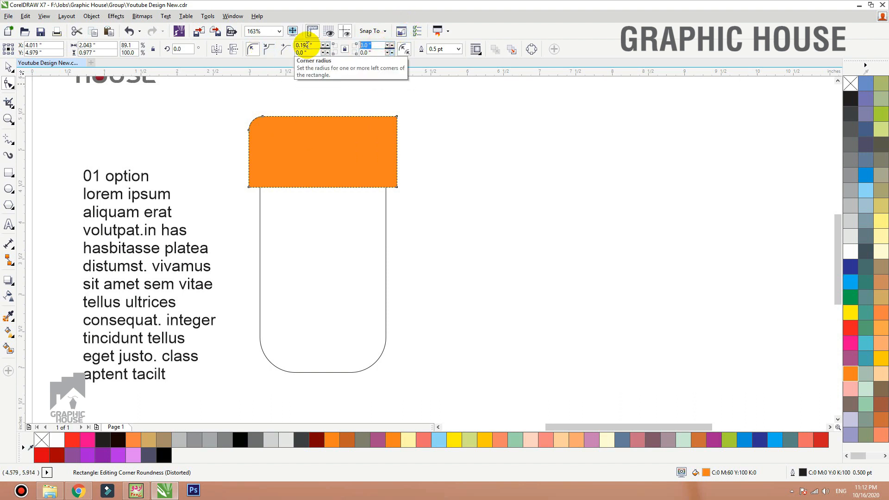
text(0.19)
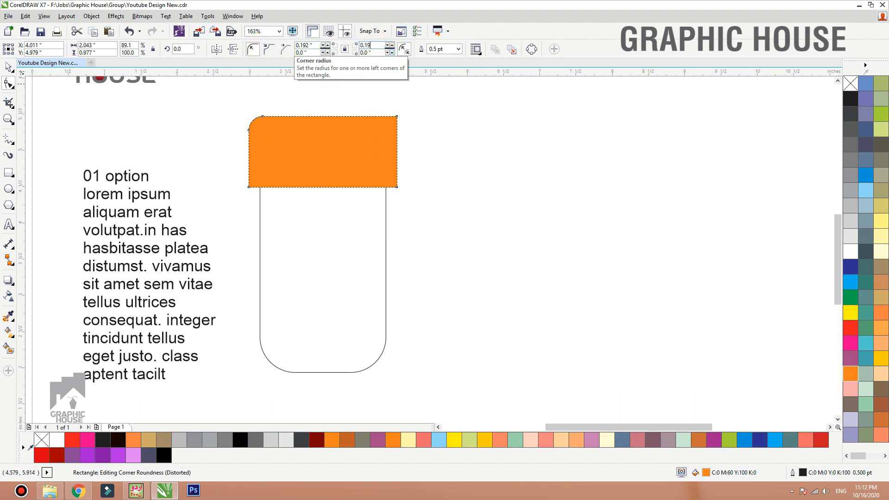
text(2)
key(Return)
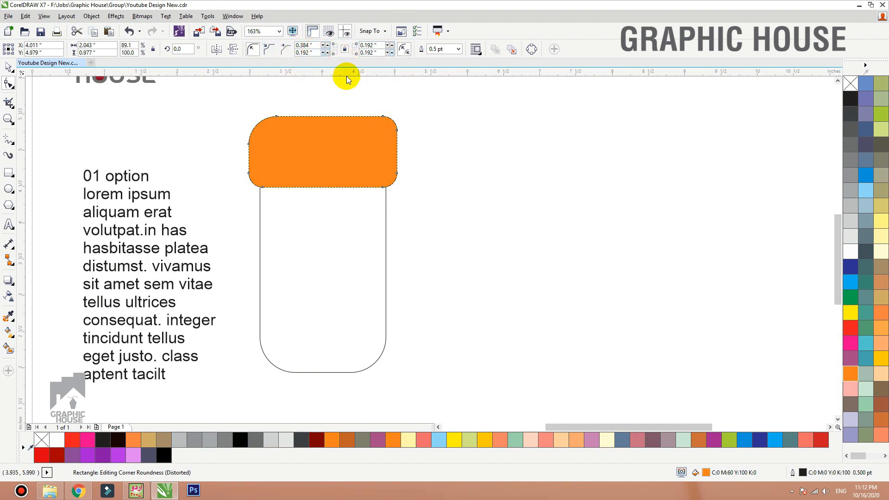
- Undo the corner rounding on the orange rectangle
key(ctrl+z)
key(ctrl+z)
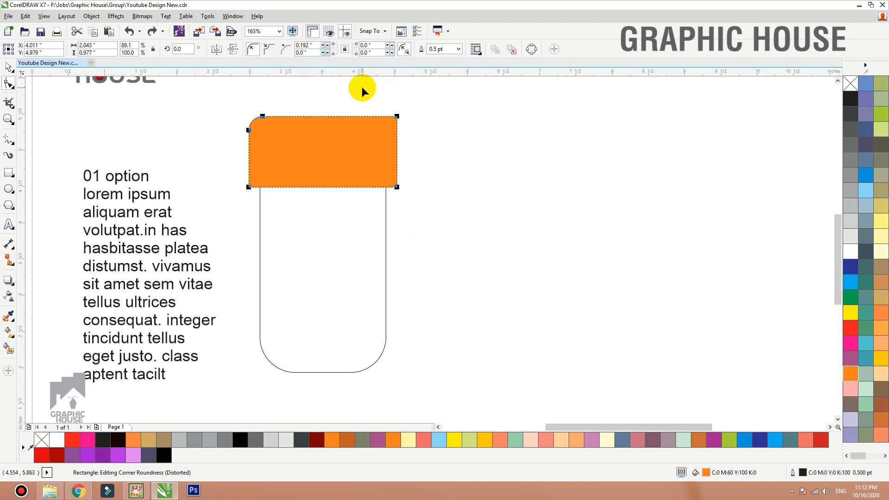
key(ctrl+z)
- Set the radius of the orange rectangle's two upper corners to 0.192 in, keeping the lower corners square
click(344, 50)
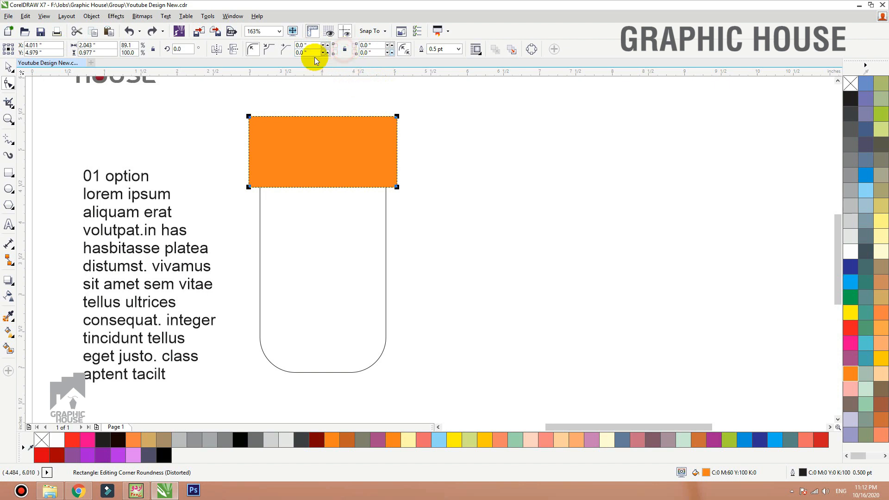
text(0.1)
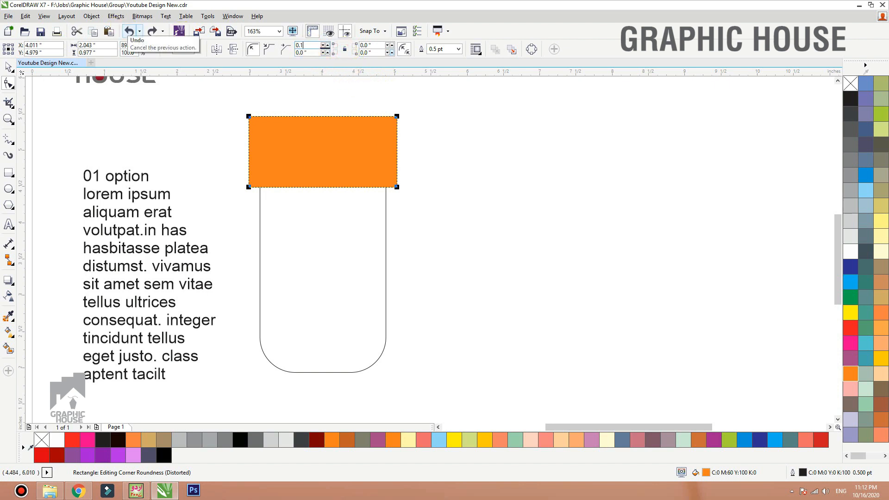
text(92)
key(Return)
drag(377, 47, 231, 41)
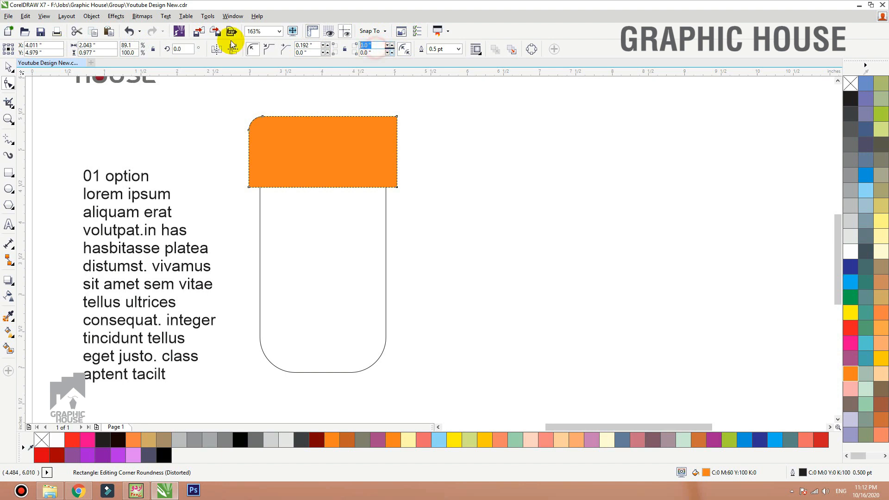
text(0.192)
key(Return)
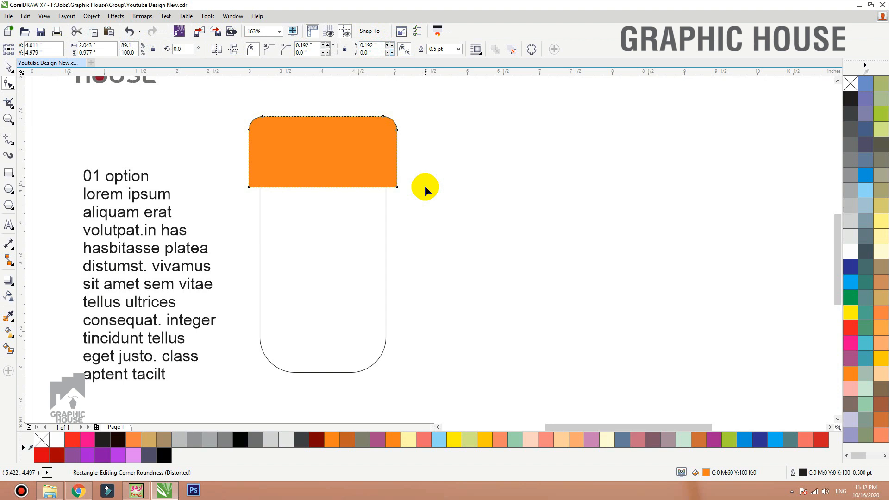
- Test individual lower corner radii of about 0.109 and 0.306 in on a copy of the orange shape, and delete the copy
click(9, 66)
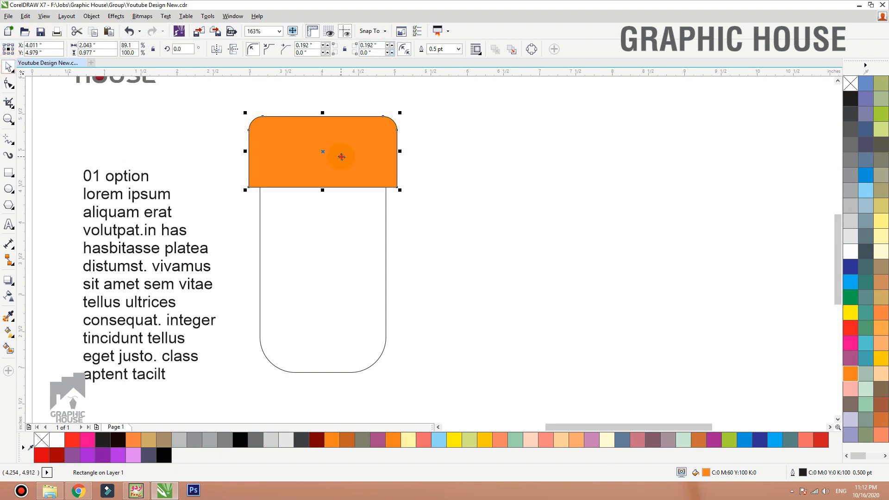
drag(341, 157, 601, 159)
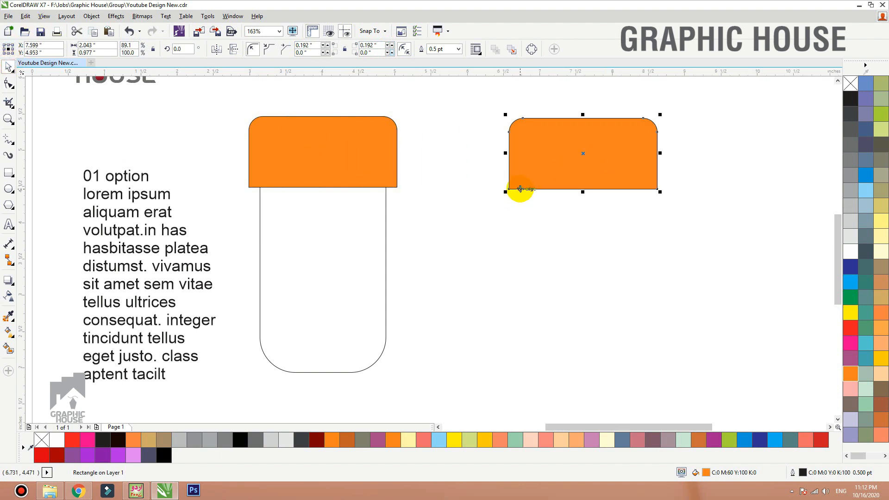
key(F10)
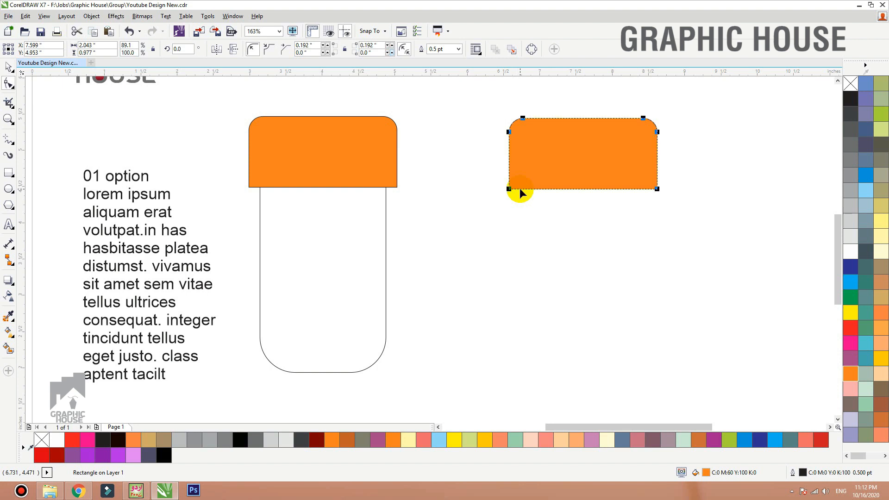
mouse_move(509, 188)
mouse_down()
mouse_move(619, 193)
mouse_move(516, 193)
mouse_up()
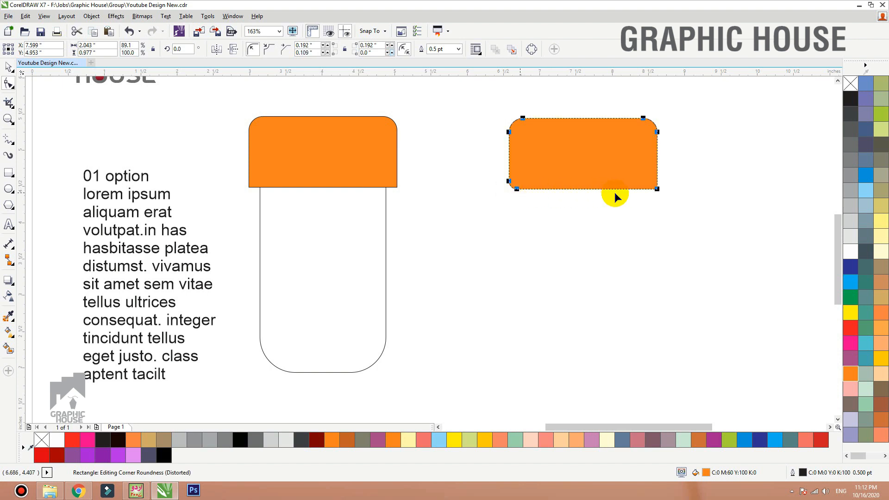
mouse_move(621, 192)
mouse_down()
mouse_move(655, 185)
mouse_move(636, 191)
mouse_up()
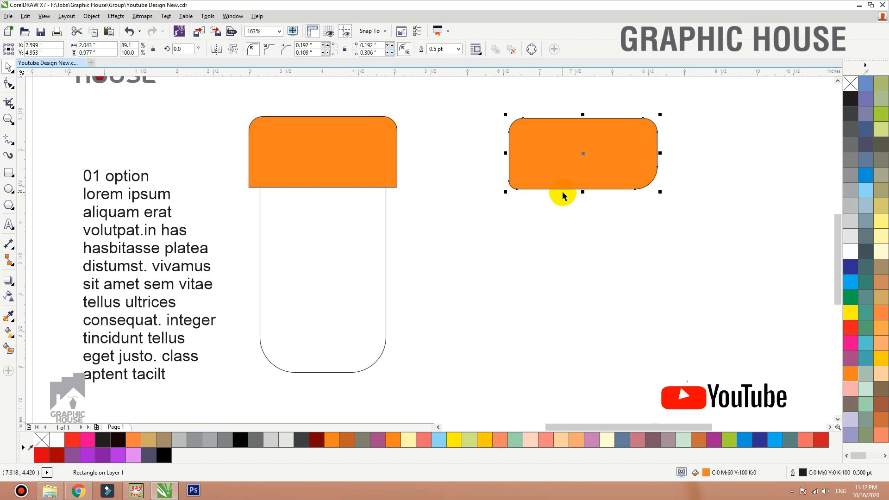
key(Delete)
key(space)
- Remove the outline from the orange shape
click(352, 168)
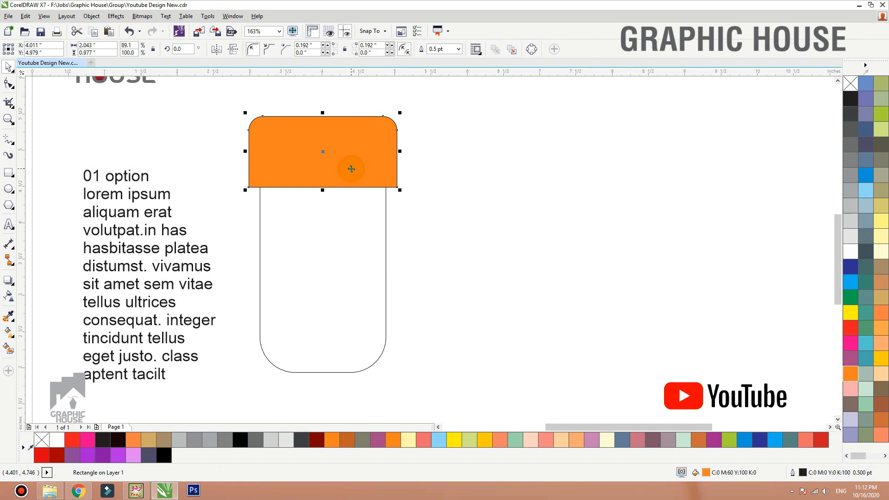
click(518, 158)
click(385, 171)
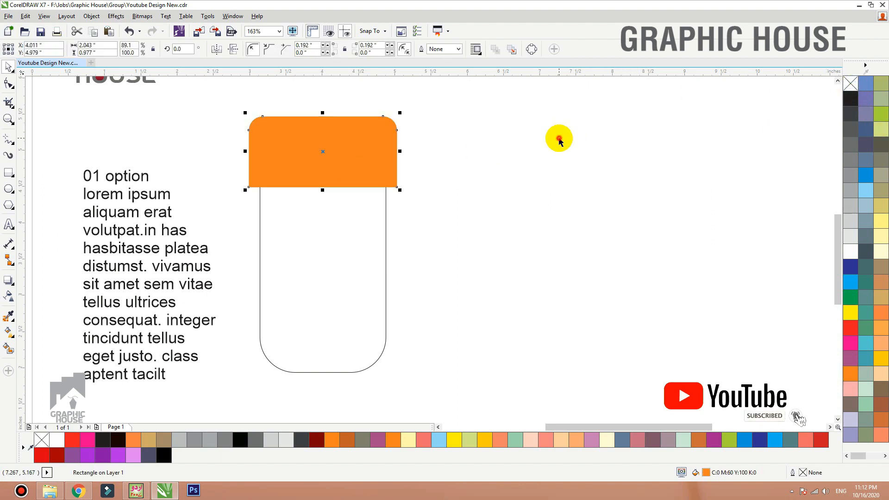
- Place a copy of the orange shape over the original, shifted down by about 0.05 in
drag(570, 112, 102, 260)
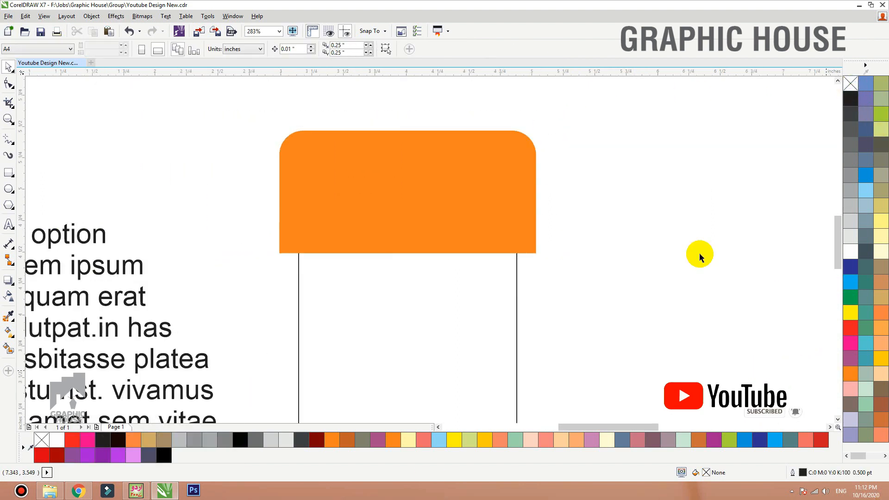
click(397, 208)
drag(396, 208, 396, 215)
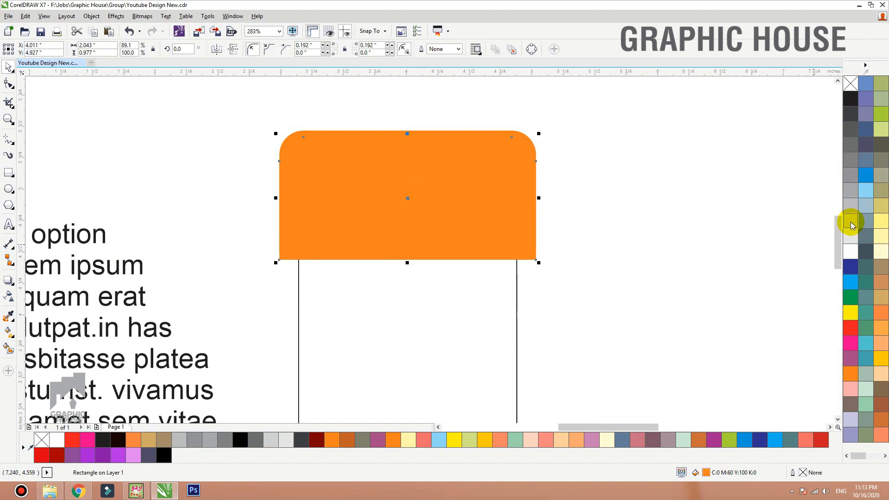
- Fill the shifted copy of the orange shape with 30% black and convert it to curves
click(850, 205)
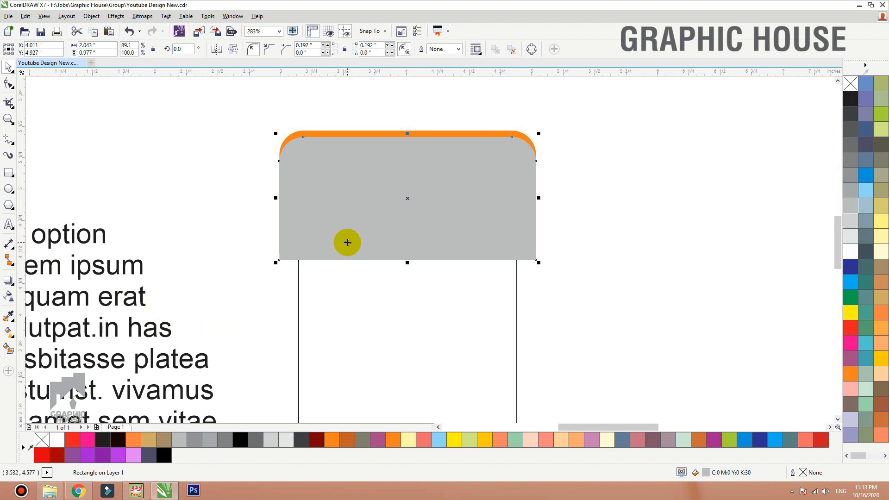
click(9, 84)
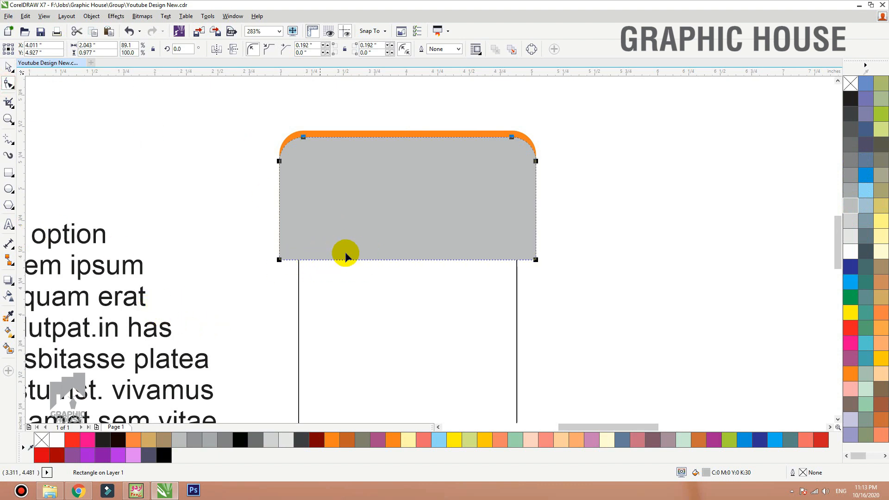
key(ctrl+q)
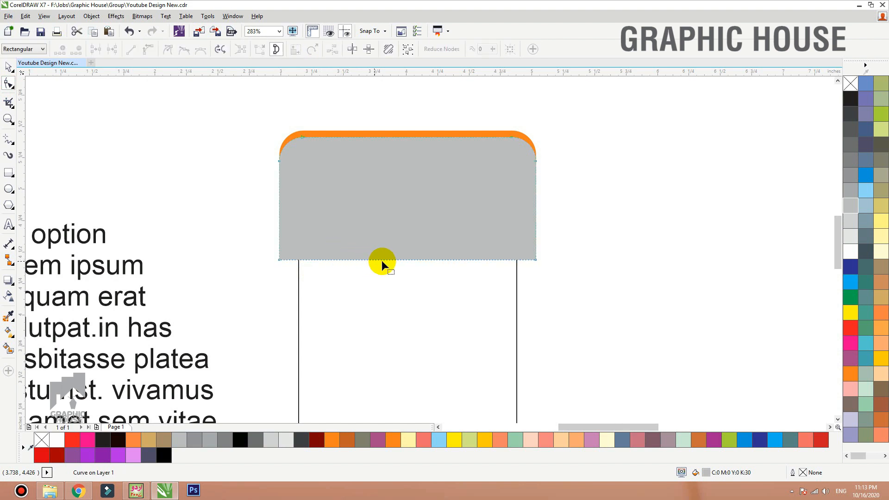
- Add a node at the middle of the grey shape's lower edge and raise it into a shallow peak
click(408, 260)
drag(408, 261, 418, 223)
key(space)
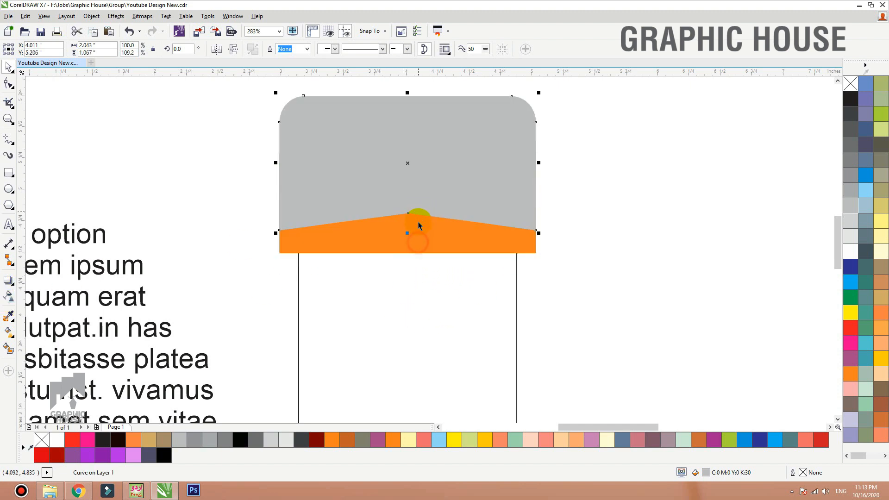
key(ctrl+z)
- Apply uniform transparency to the grey shape and PowerClip it inside the body rectangle as a shadow below the orange header
click(10, 297)
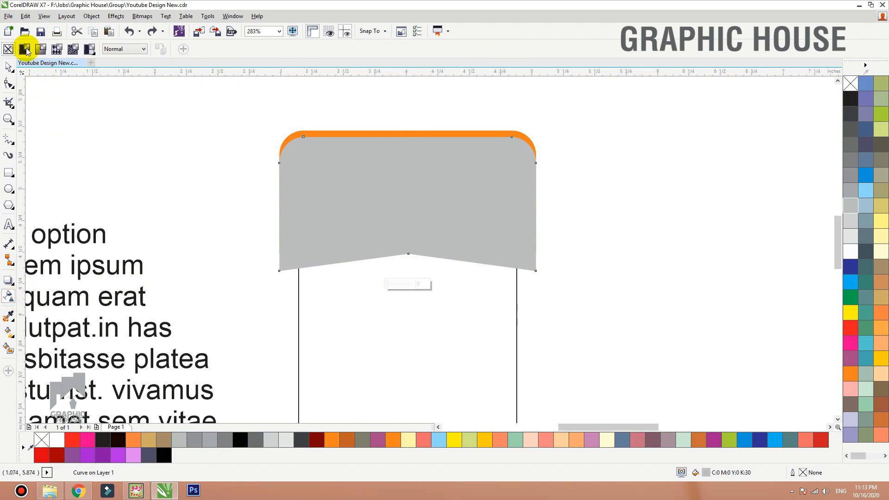
click(25, 49)
click(8, 67)
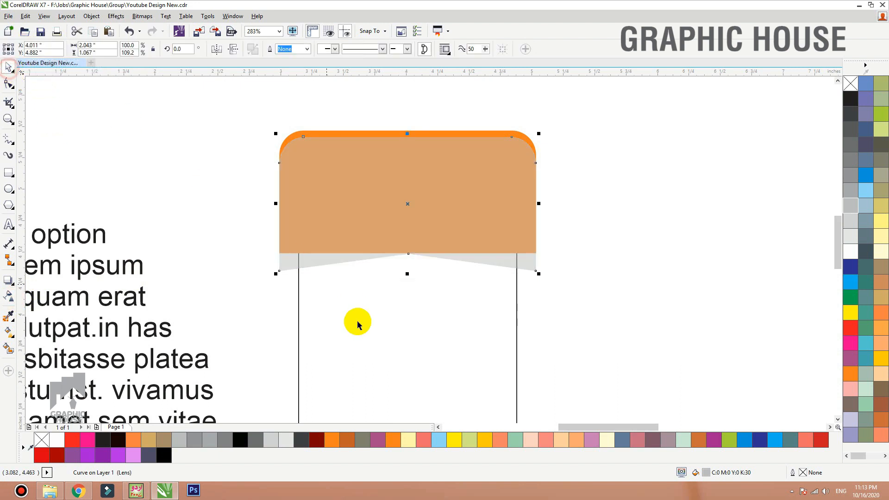
click(290, 278)
click(291, 279)
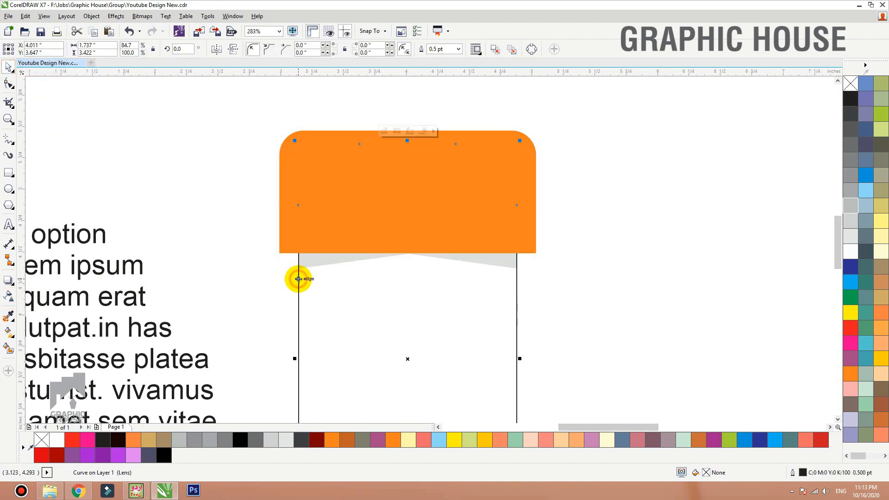
click(269, 272)
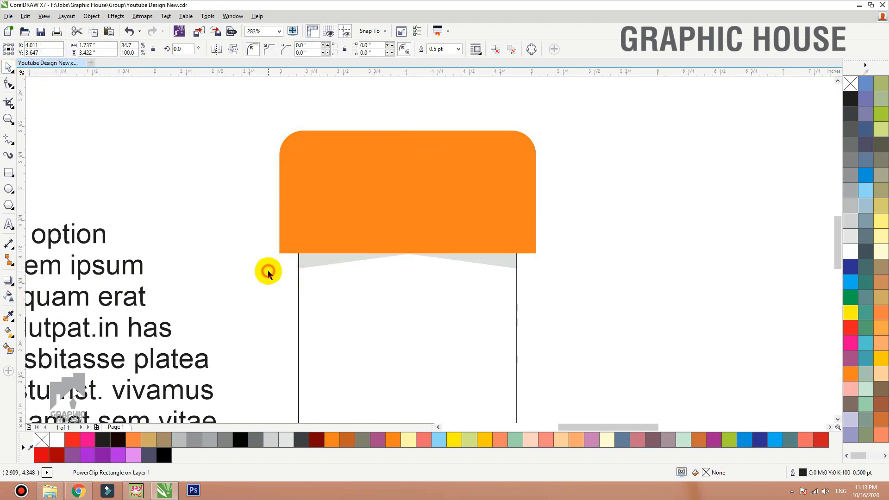
- Narrow the orange header symmetrically about its centre to about 1.998 in wide
click(471, 231)
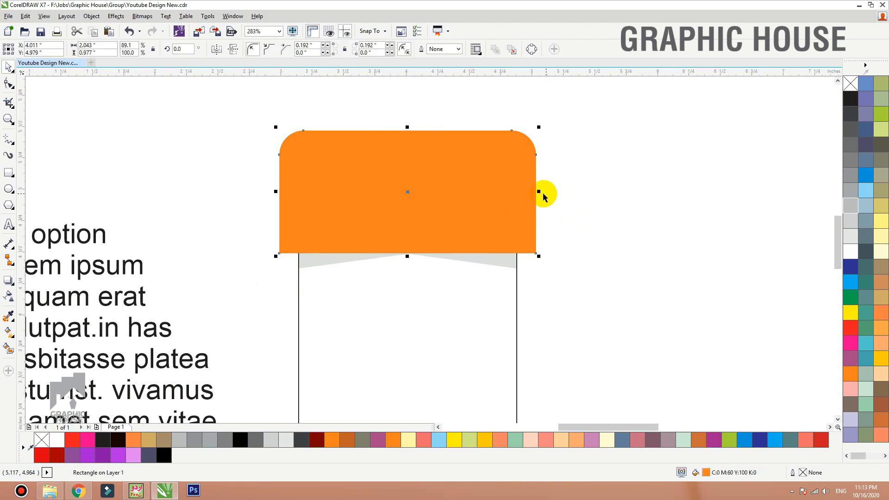
drag(541, 192, 537, 193)
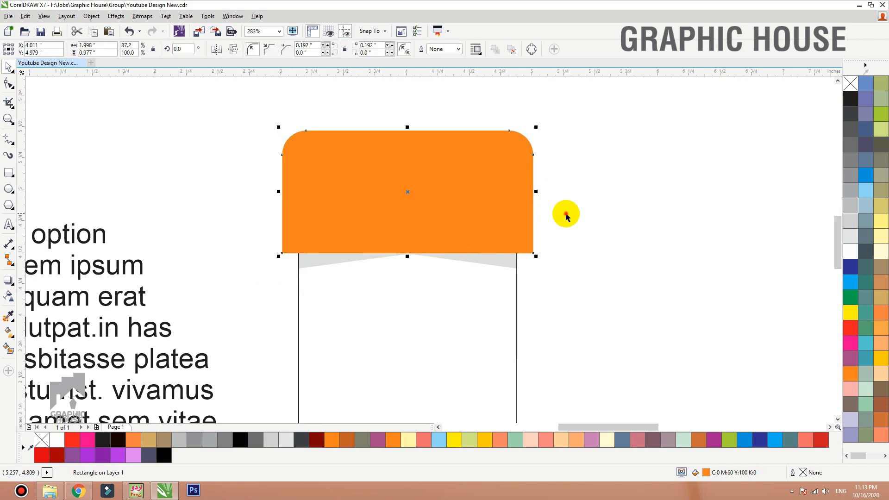
click(615, 198)
- Draw a closed Bézier triangle, about 0.131 by 0.126 in, between the header's lower-left corner and the body's left edge
drag(615, 198, 198, 363)
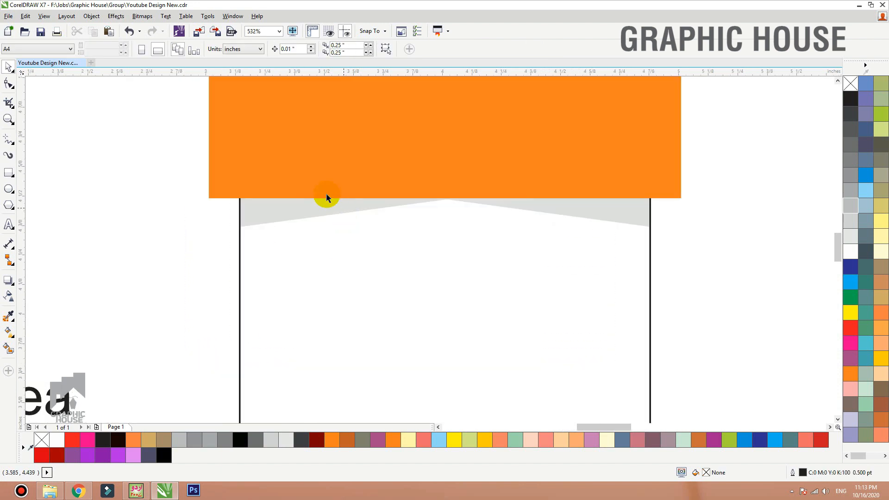
click(287, 215)
click(9, 140)
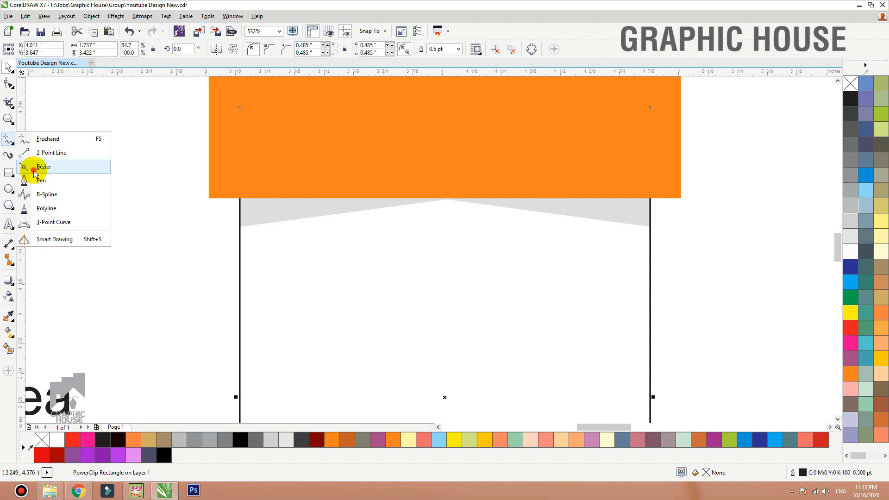
click(35, 171)
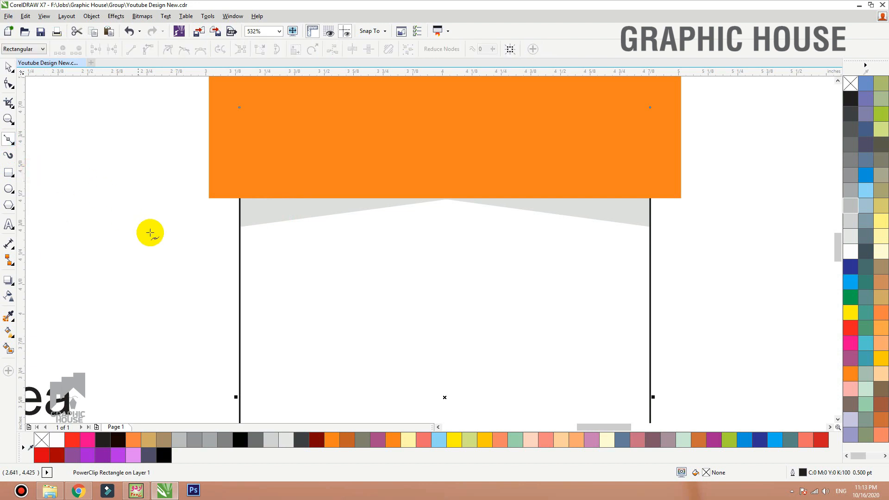
click(240, 198)
click(239, 227)
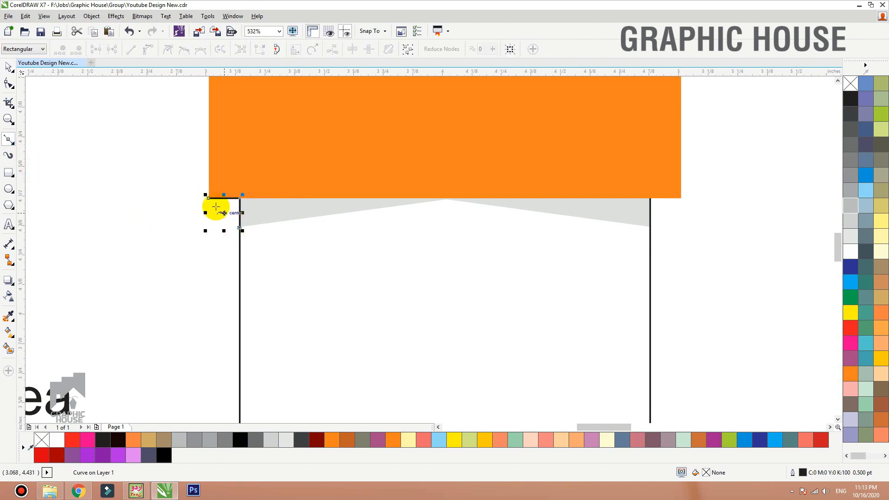
click(208, 198)
key(space)
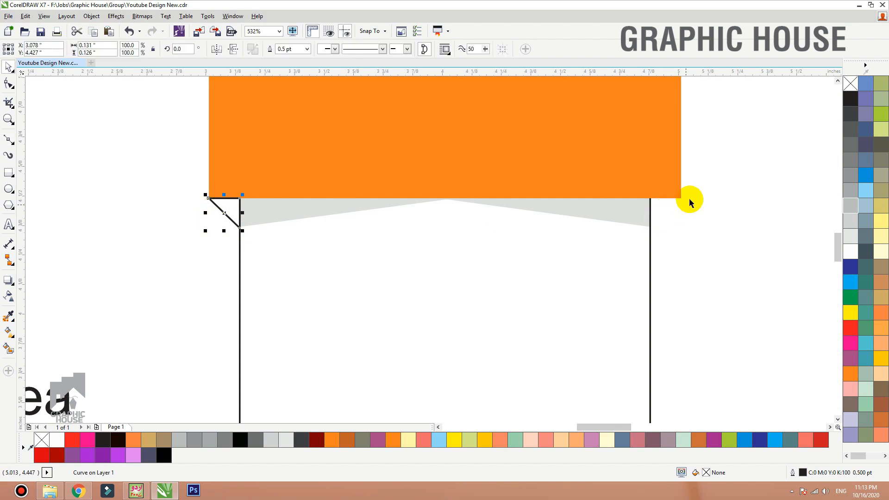
- Draw a matching closed Bézier triangle, about 0.131 by 0.118 in, between the header's lower-right corner and the body's right edge
key(space)
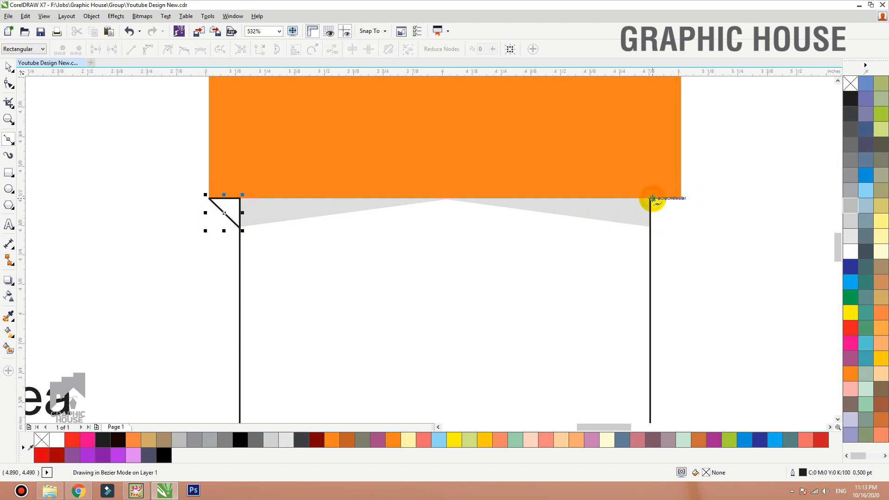
click(653, 198)
click(650, 228)
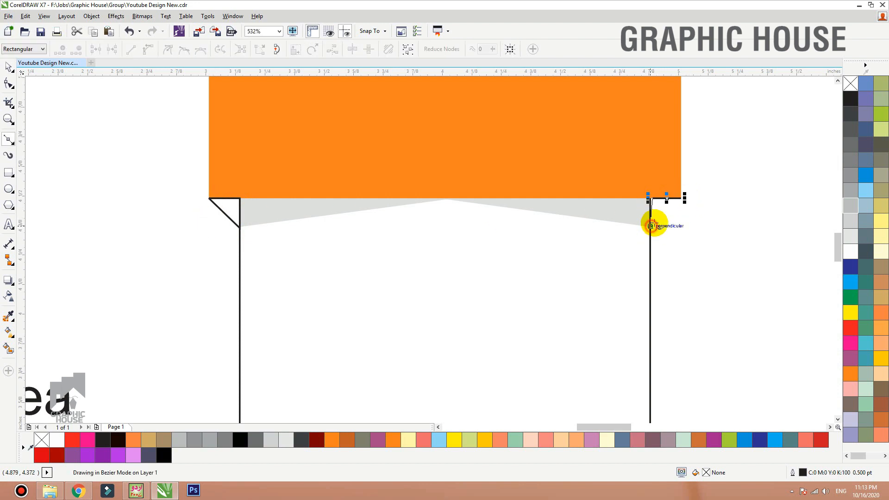
click(682, 198)
key(space)
- Move the right triangle's inner upper node onto the body's right edge so that side is vertical
double_click(654, 199)
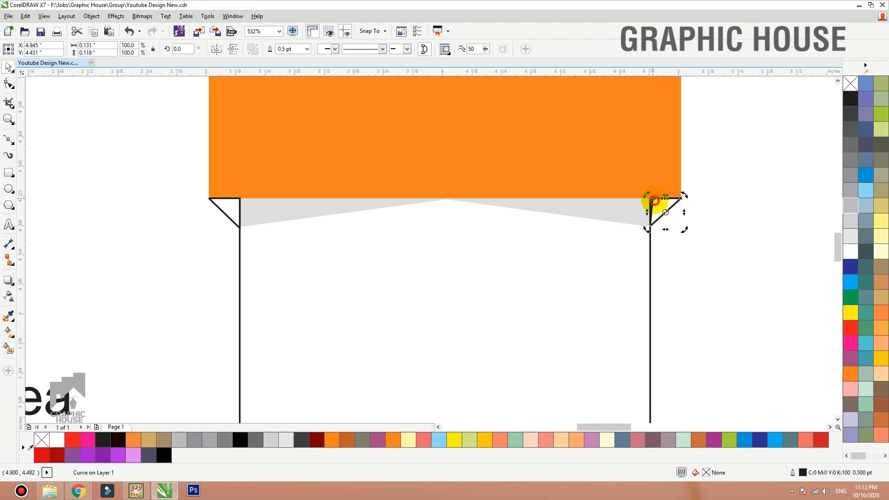
key(F2)
drag(678, 191, 588, 261)
drag(524, 114, 513, 115)
scroll(543, 263, down, 4)
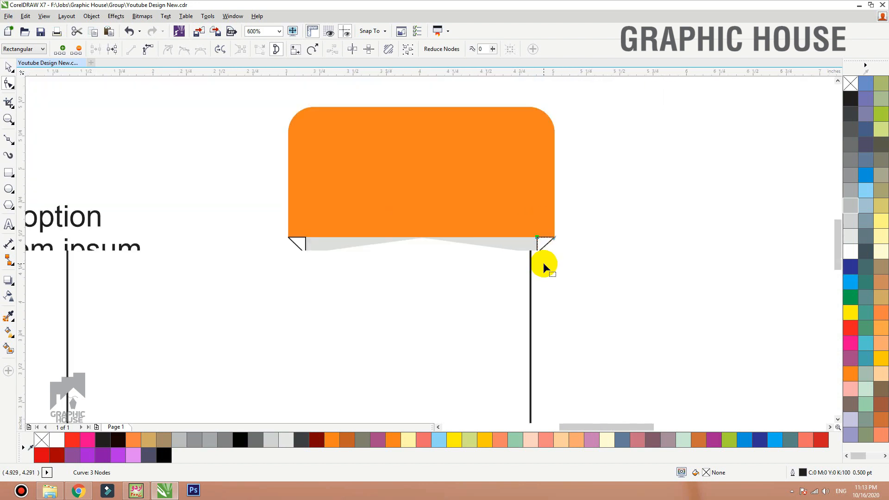
key(space)
click(624, 186)
- Fill both fold triangles with orange (C0 M60 Y100 K0) and remove their outlines
key(F2)
drag(623, 186, 209, 298)
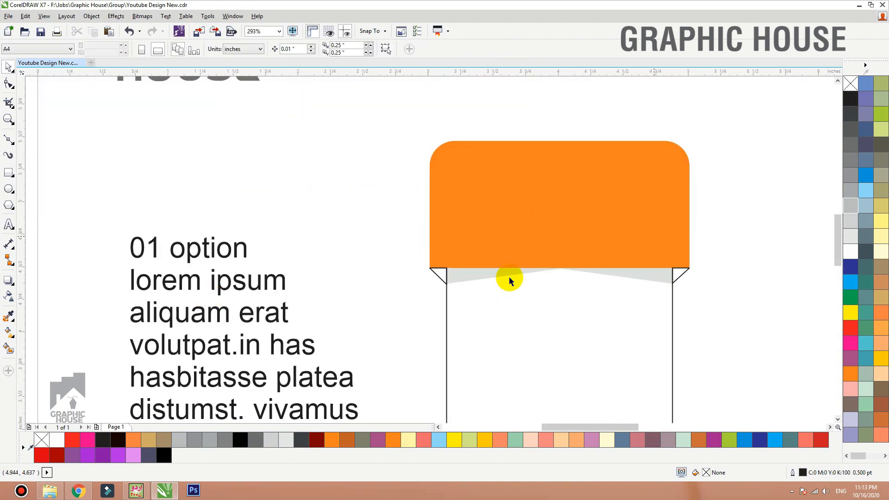
drag(748, 249, 341, 312)
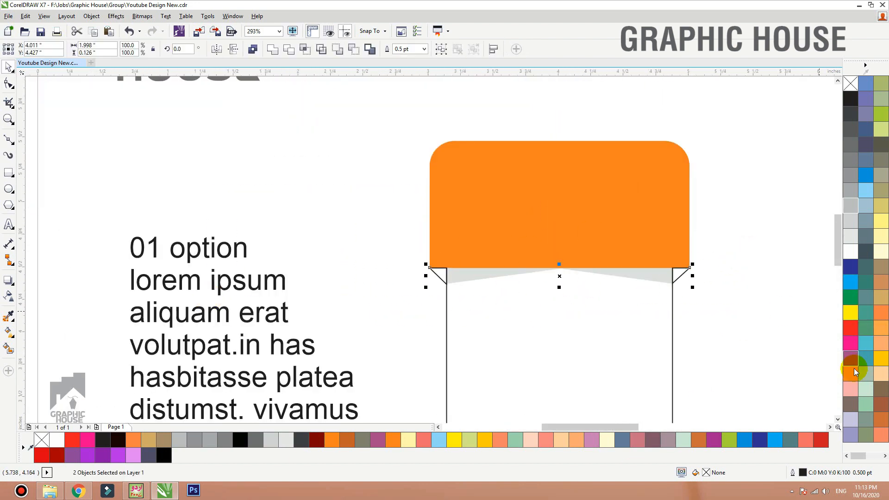
click(851, 373)
right_click(851, 80)
click(757, 206)
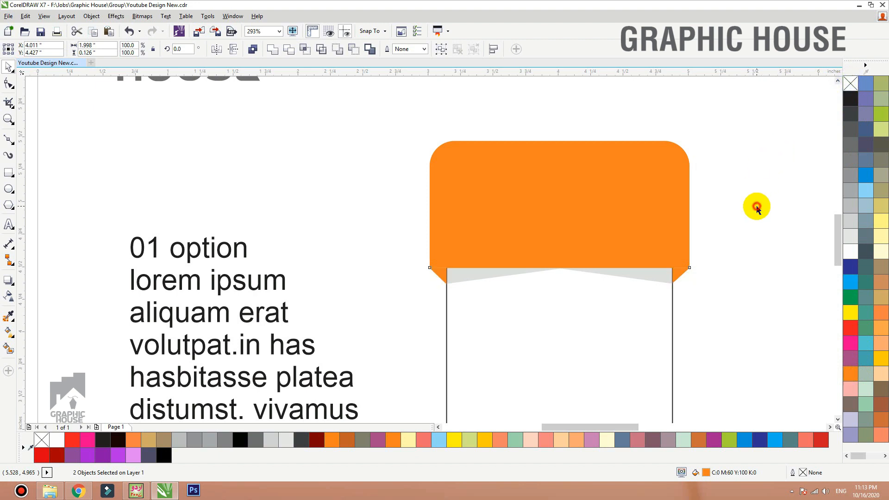
- Change both fold triangles' fill to dark orange-brown C25 M80 Y100 K23 and add that colour to the palette
click(596, 224)
drag(724, 267, 351, 308)
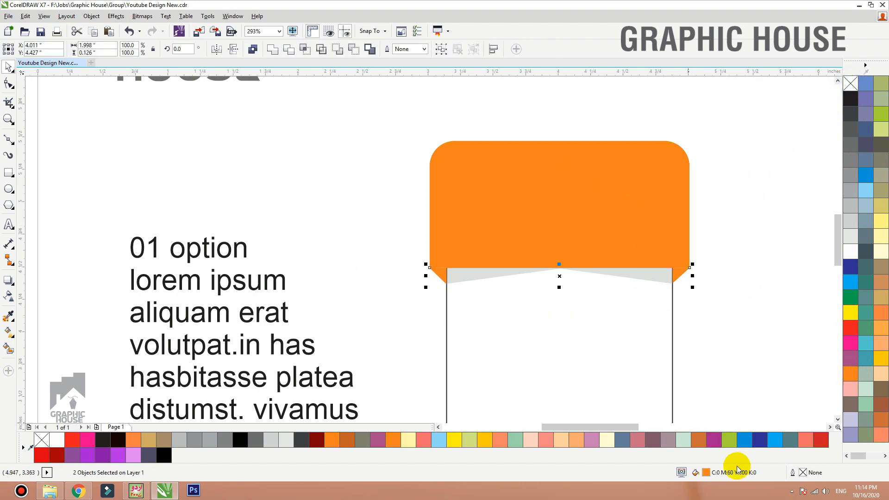
double_click(706, 473)
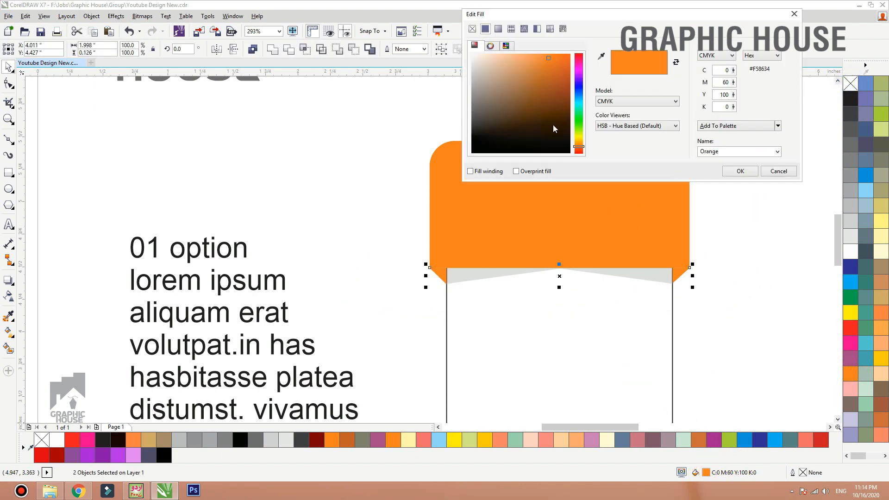
drag(549, 55, 557, 83)
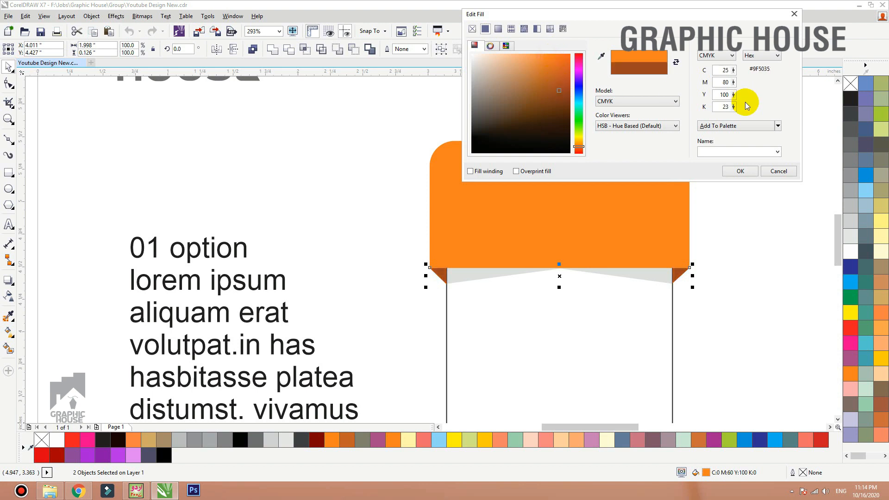
click(740, 125)
click(740, 171)
click(562, 235)
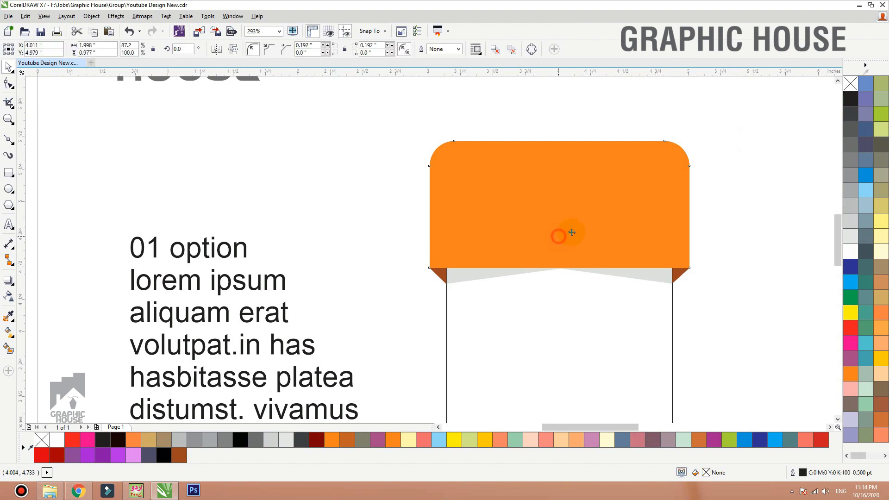
click(328, 210)
- Draw a vertical rectangle about 0.31 by 1.776 in across the header's centre, filled white without an outline
click(9, 173)
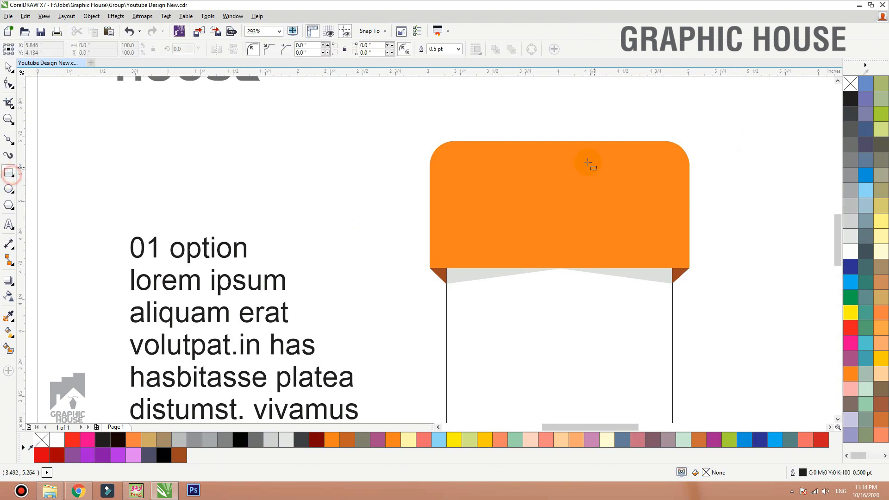
click(539, 108)
drag(545, 132, 579, 340)
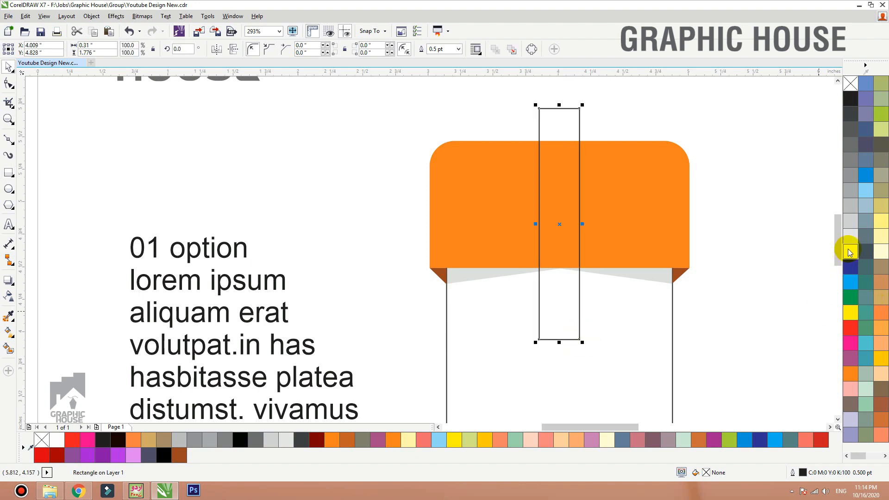
click(850, 251)
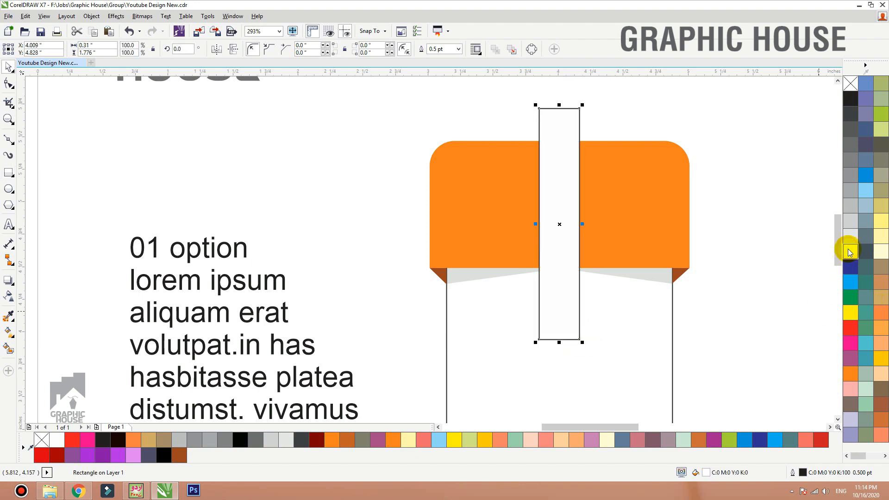
right_click(851, 84)
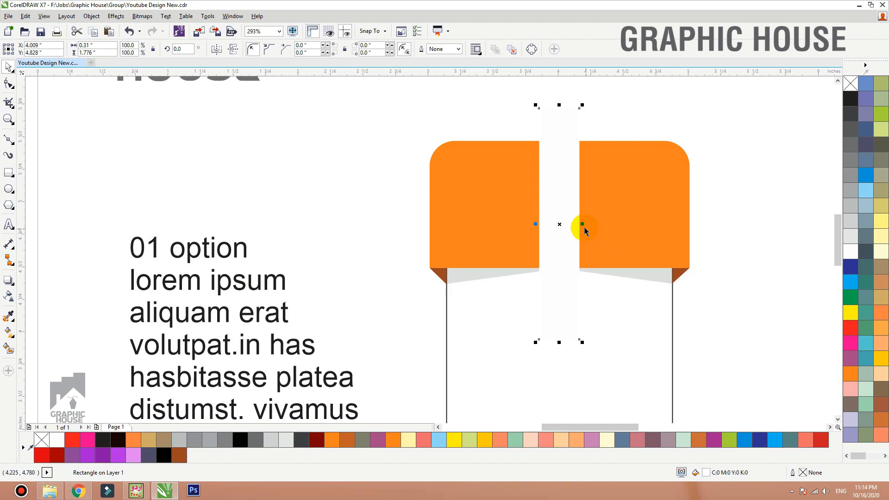
- Turn the white rectangle into a wide and a narrow stripe with a small gap, about 0.748 in wide overall, and group them
mouse_move(584, 227)
mouse_down()
mouse_move(592, 222)
mouse_move(550, 247)
mouse_move(611, 240)
mouse_move(607, 223)
mouse_move(582, 212)
mouse_up()
shift+click(533, 198)
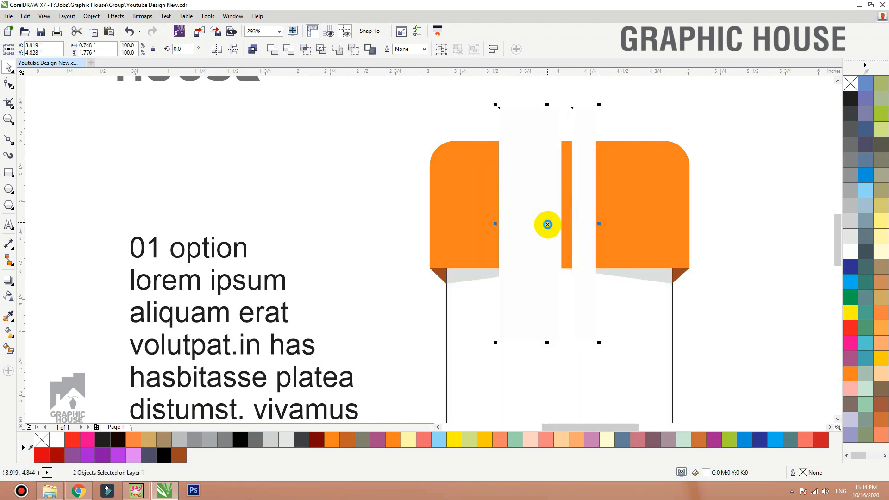
key(ctrl+g)
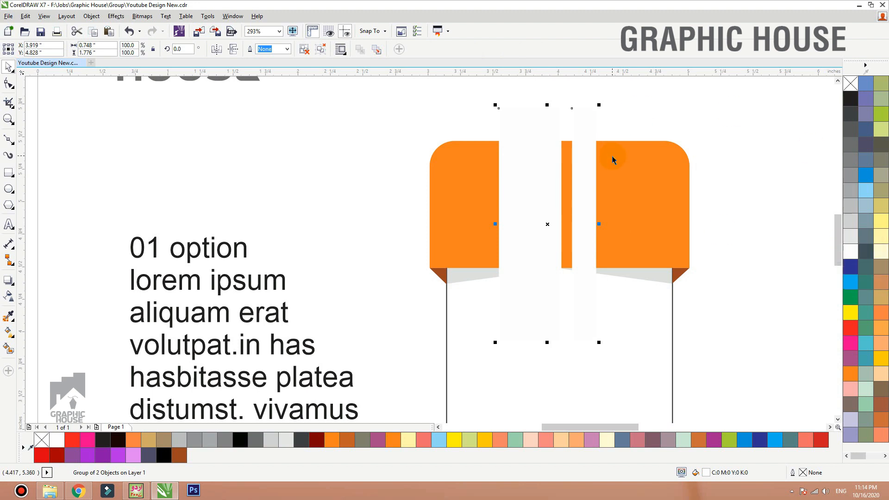
- Skew the stripe group to the right to about 1.457 in overall width and apply uniform transparency of 50 to it
click(533, 159)
drag(548, 105, 641, 105)
drag(605, 175, 593, 175)
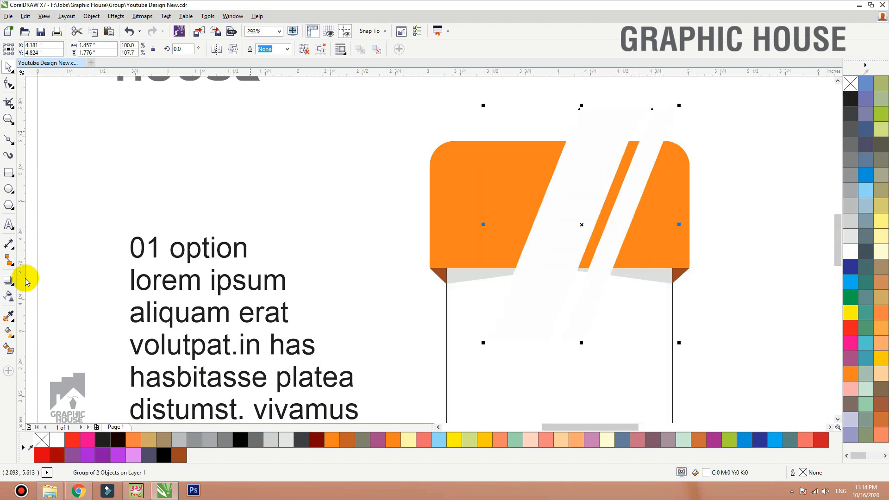
click(12, 295)
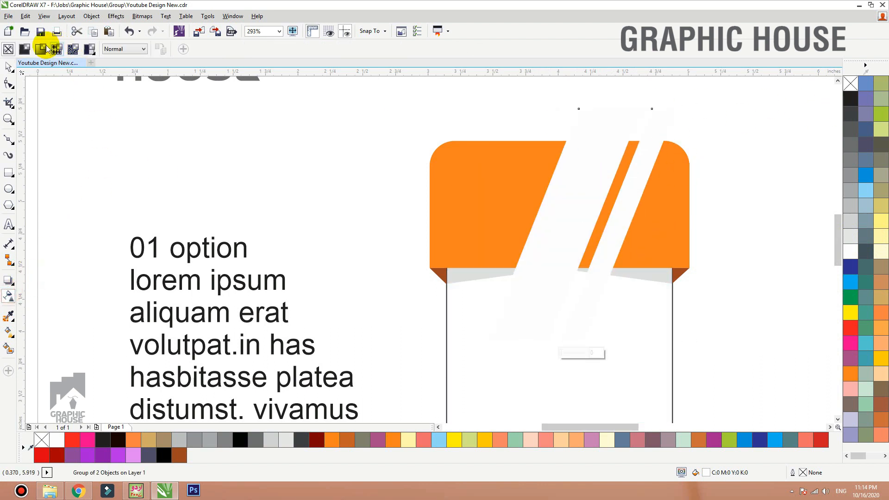
click(21, 50)
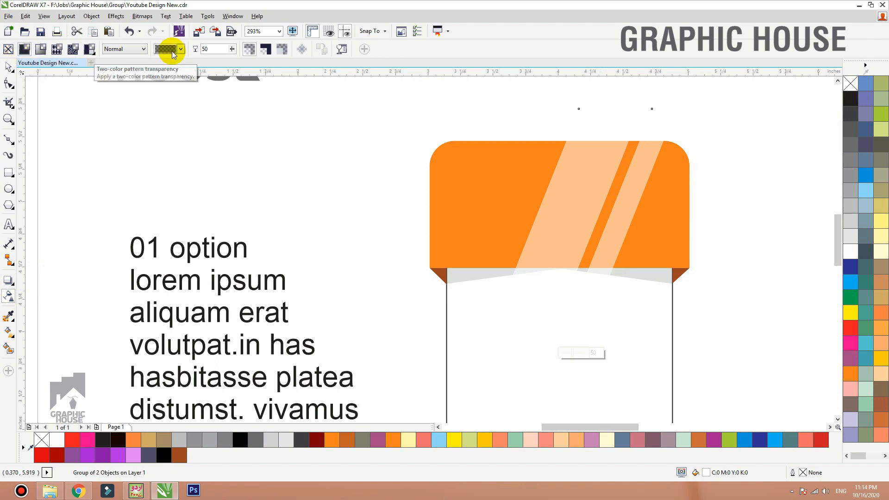
- Set the stripe group's uniform transparency to 60
drag(211, 46, 168, 47)
text(60)
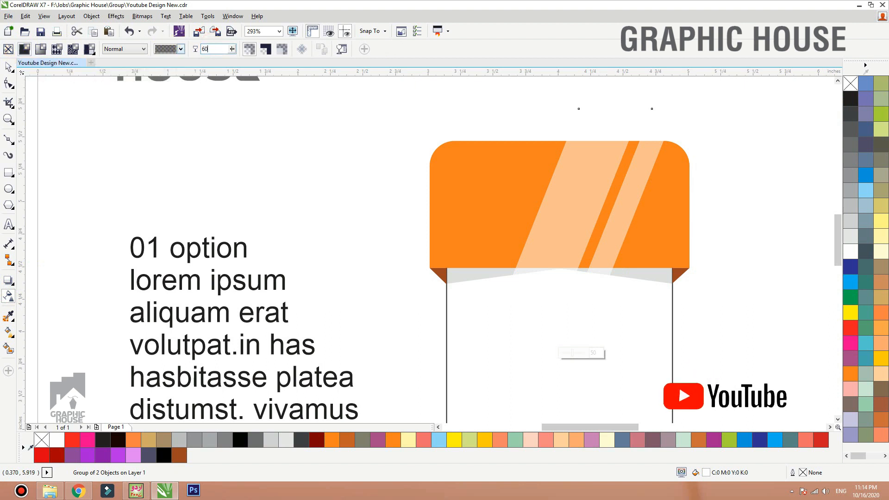
key(Return)
- Apply a linear fountain transparency to the stripes, starting well below the header and ending fully transparent at its upper edge
scroll(570, 265, down, 2)
drag(571, 265, 590, 154)
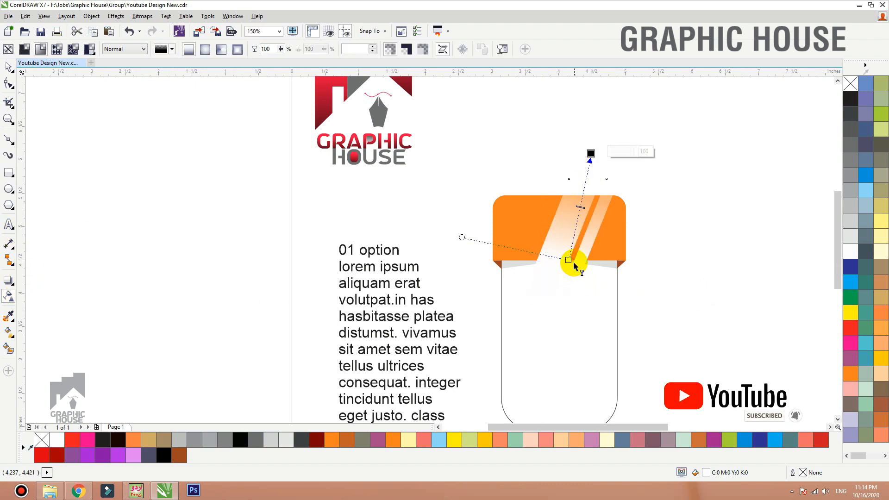
drag(570, 259, 493, 452)
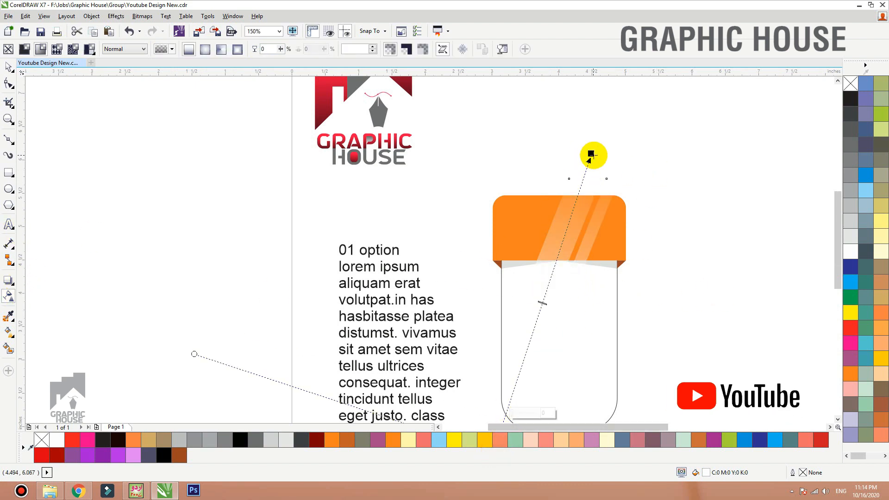
mouse_move(591, 153)
mouse_down()
mouse_move(591, 203)
mouse_move(589, 194)
mouse_up()
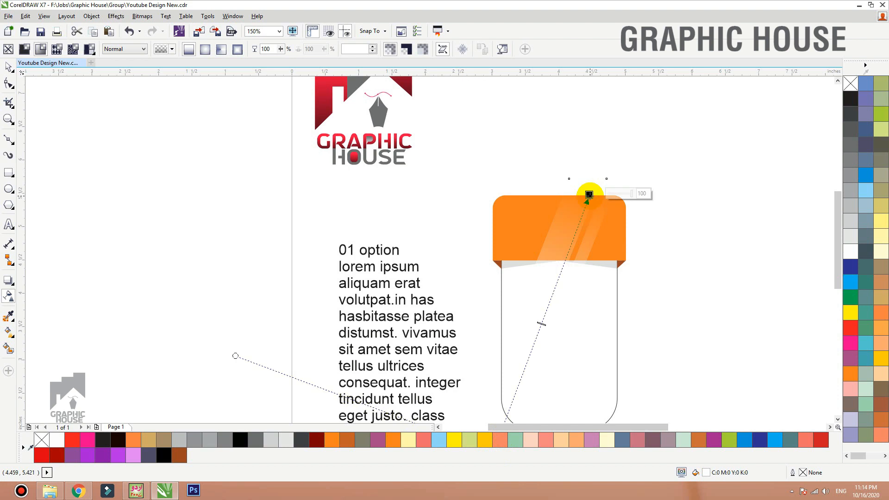
- PowerClip the stripe group inside the orange header, test-move the header and undo the move
key(space)
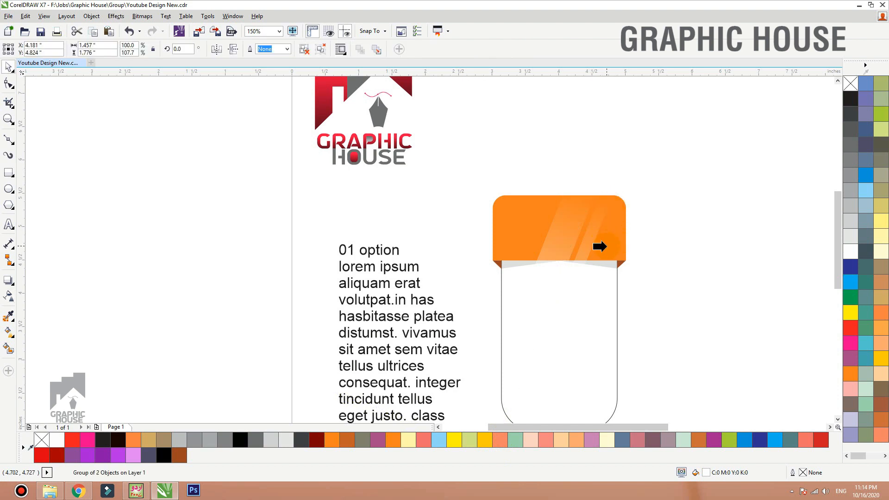
click(606, 246)
drag(608, 247, 601, 170)
key(ctrl+z)
click(646, 174)
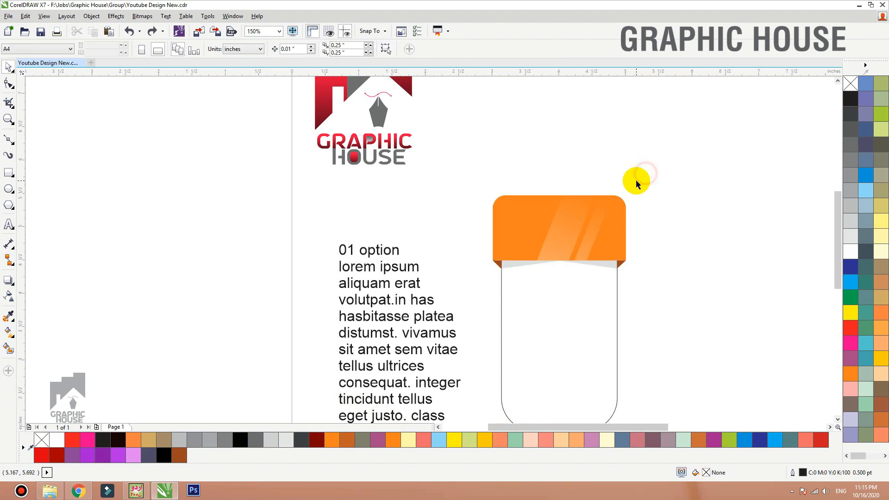
- Fill the header with a slightly tilted linear gradient from orange on its left side to golden yellow at its right edge
click(575, 242)
key(shift+F2)
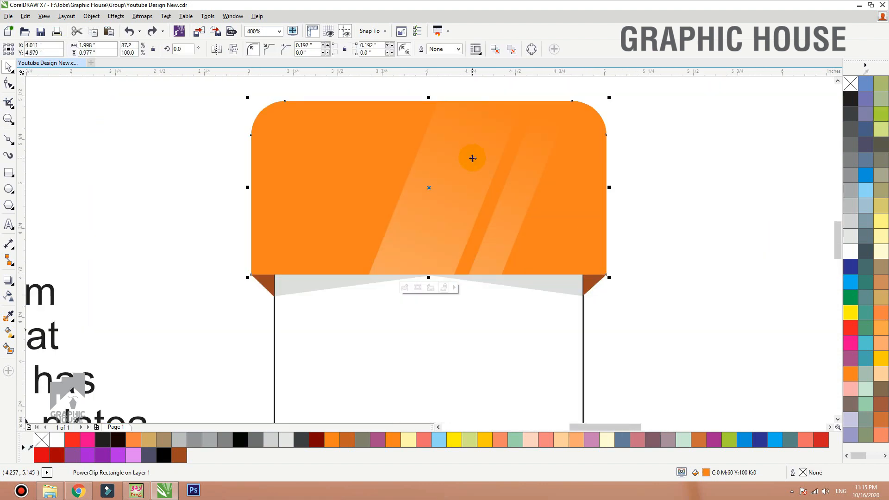
key(g)
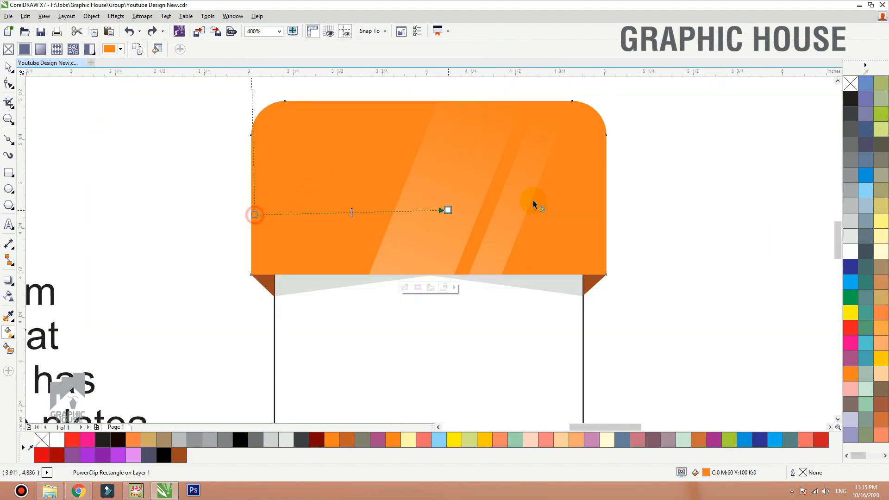
drag(255, 215, 610, 166)
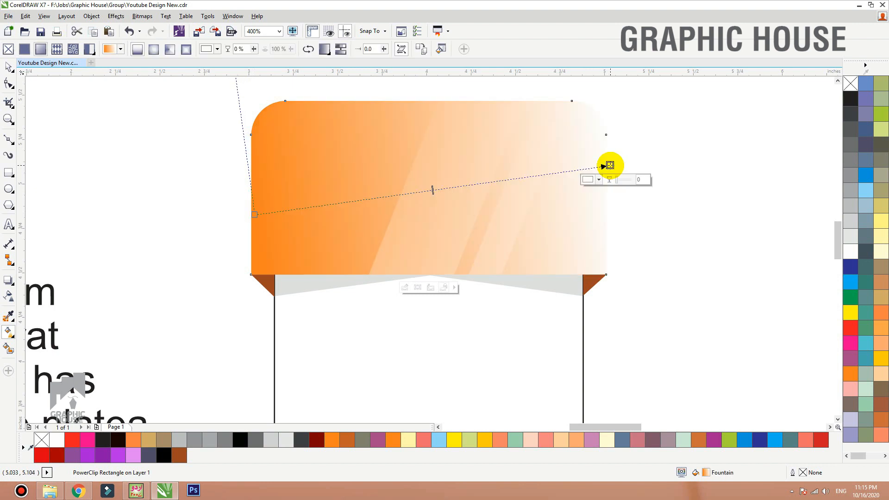
click(882, 359)
drag(256, 214, 332, 202)
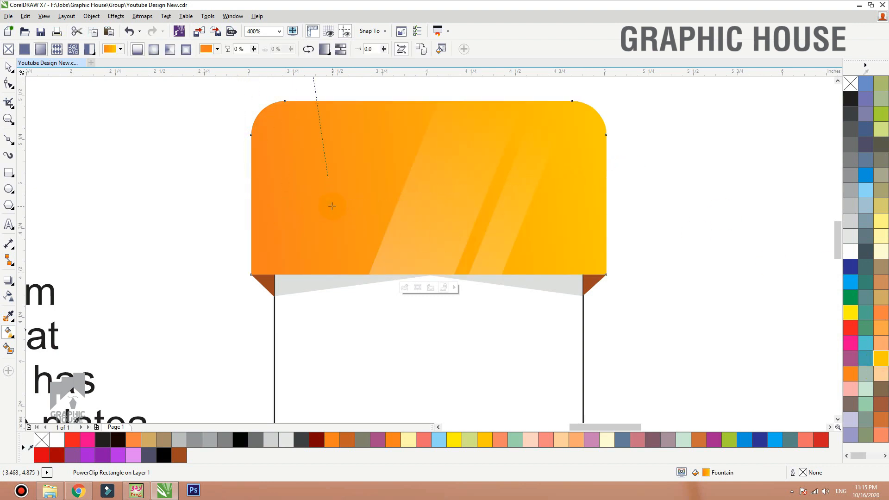
key(space)
- Draw a vertical rectangle about 0.212 by 0.752 in across the body's lower edge and fully round its corners to 0.106 in
scroll(436, 204, down, 2)
scroll(436, 204, down, 1)
drag(536, 157, 368, 371)
key(shift+F2)
click(551, 270)
click(455, 269)
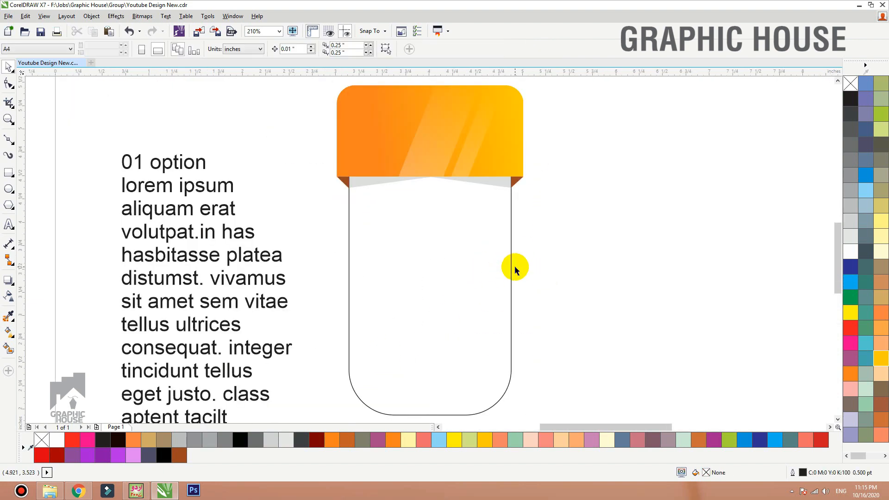
scroll(510, 264, down, 2)
scroll(423, 359, up, 3)
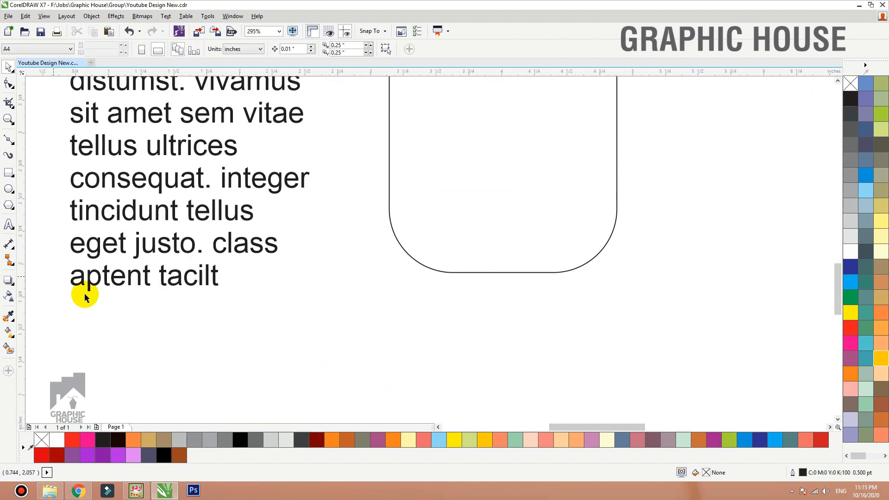
click(8, 172)
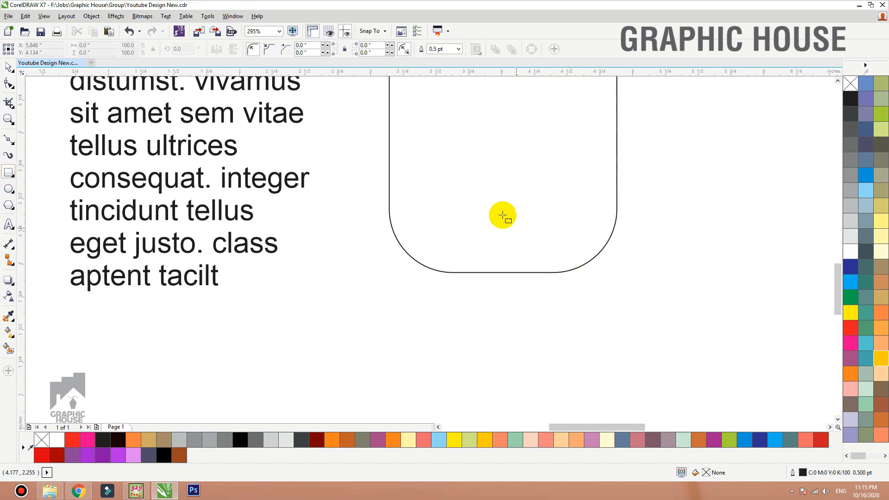
drag(484, 226, 512, 323)
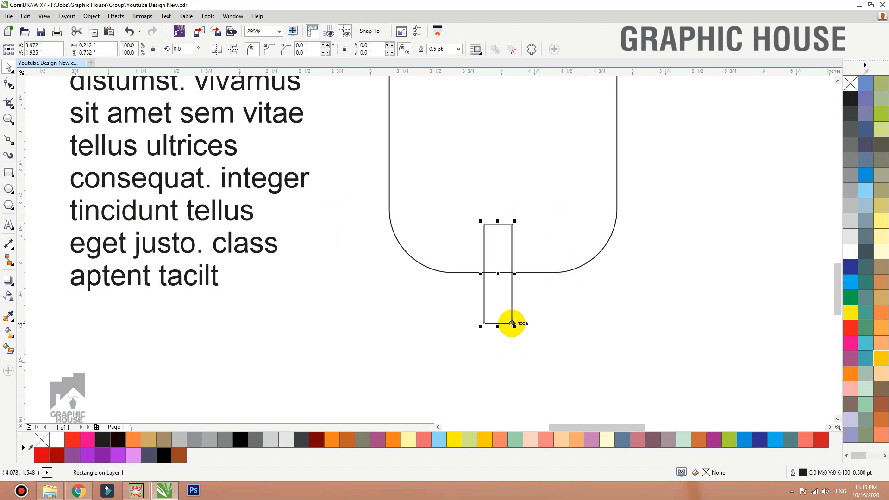
key(F10)
drag(512, 226, 551, 314)
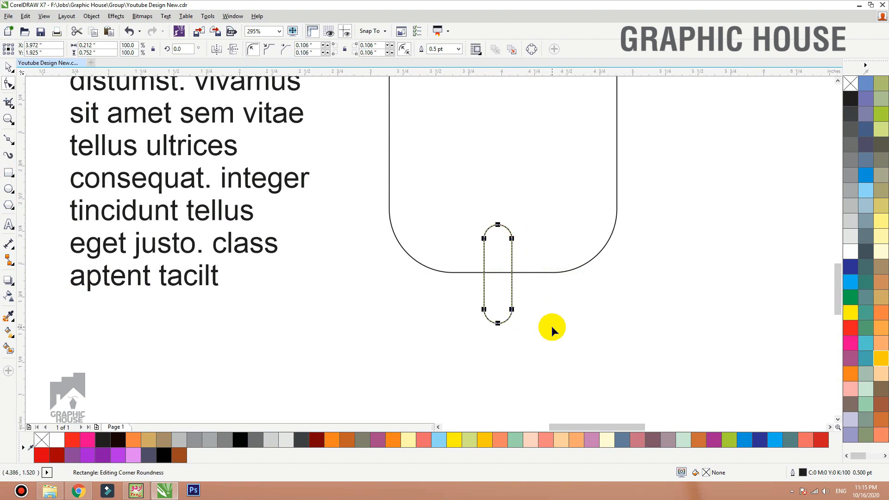
key(space)
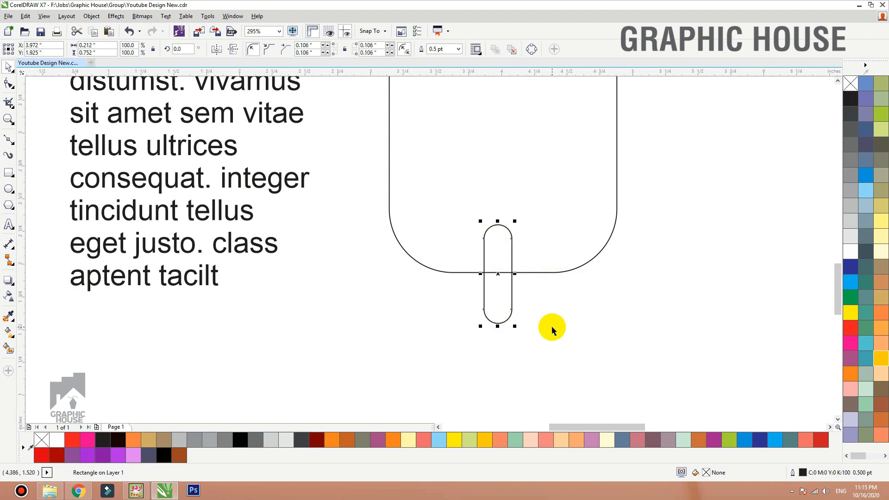
- Center the rounded rectangle horizontally on the banner body and weld the two shapes together
shift+click(535, 274)
key(c)
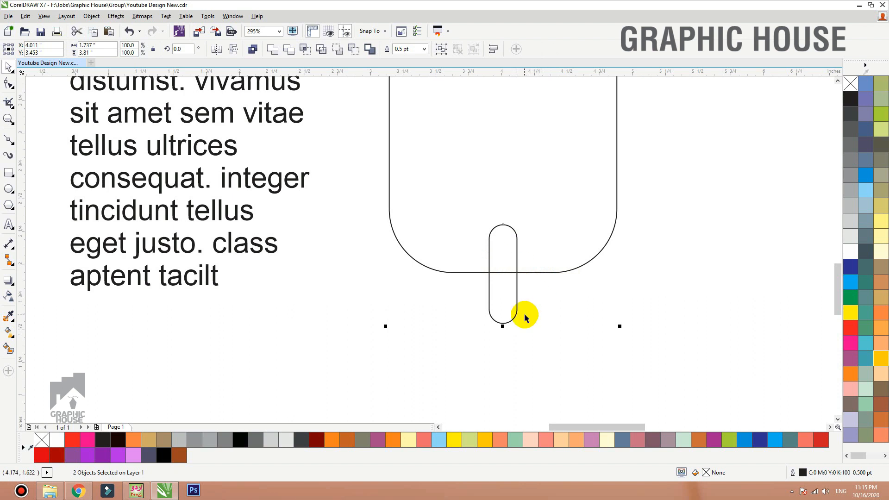
click(540, 302)
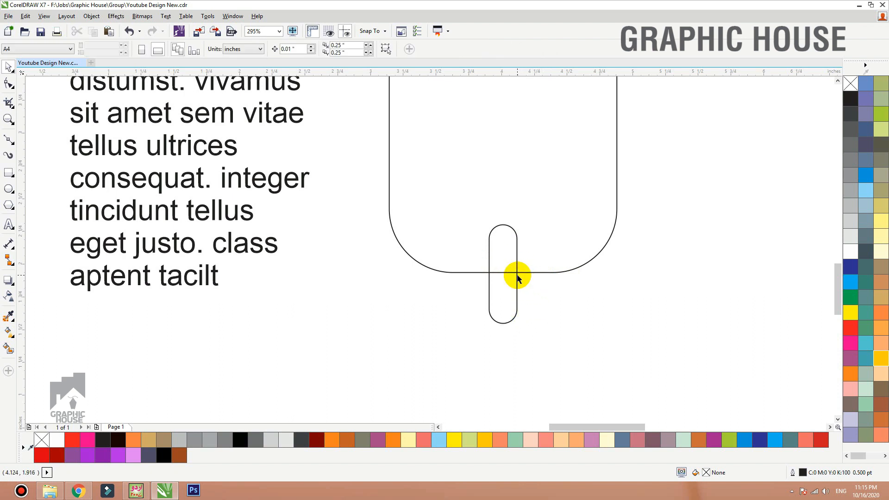
click(517, 277)
shift+click(529, 274)
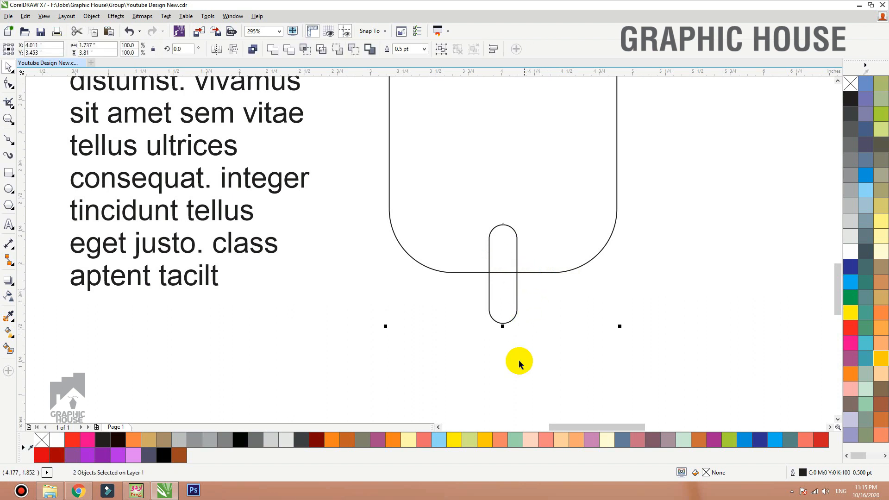
click(272, 50)
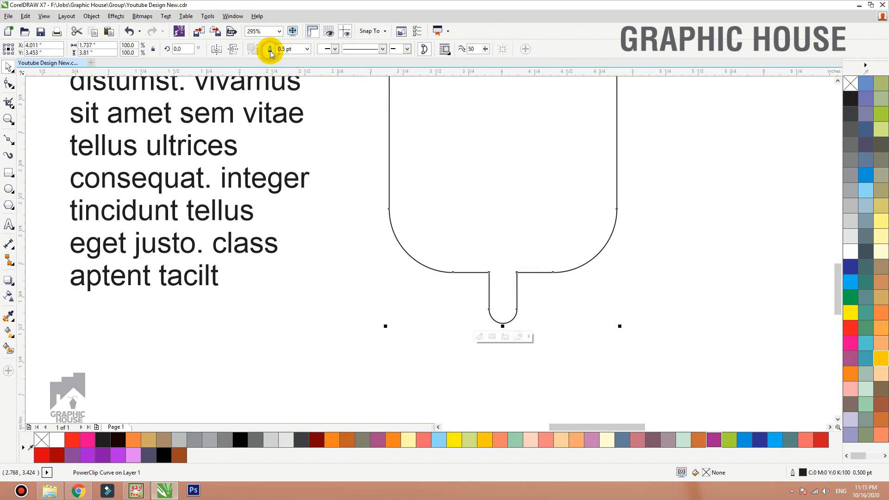
- Fill the welded banner body with white and remove its outline
key(shift+F2)
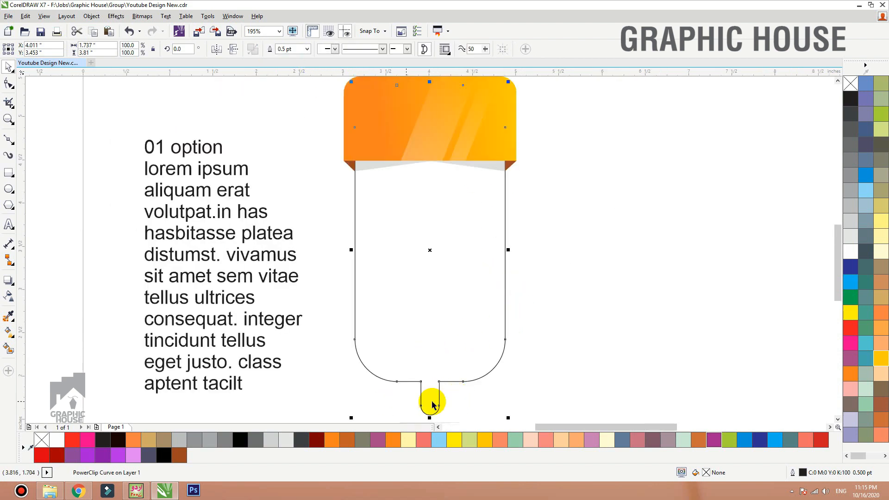
scroll(472, 292, down, 1)
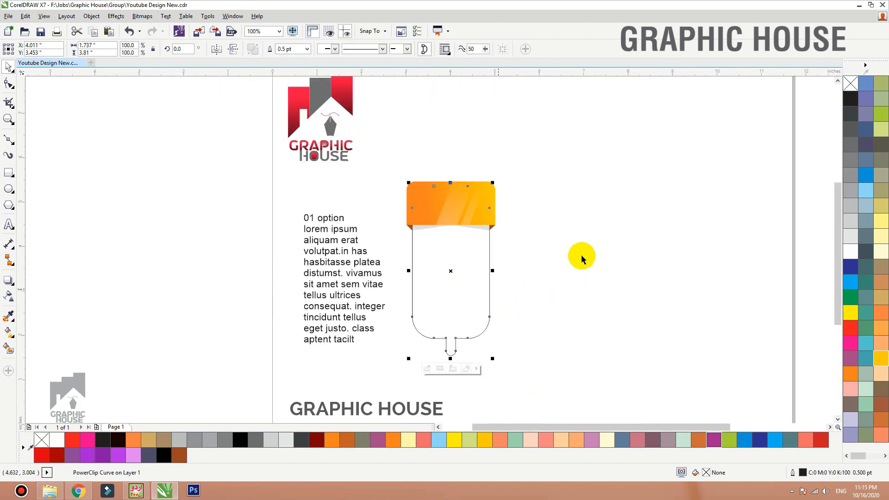
click(586, 190)
scroll(415, 364, up, 1)
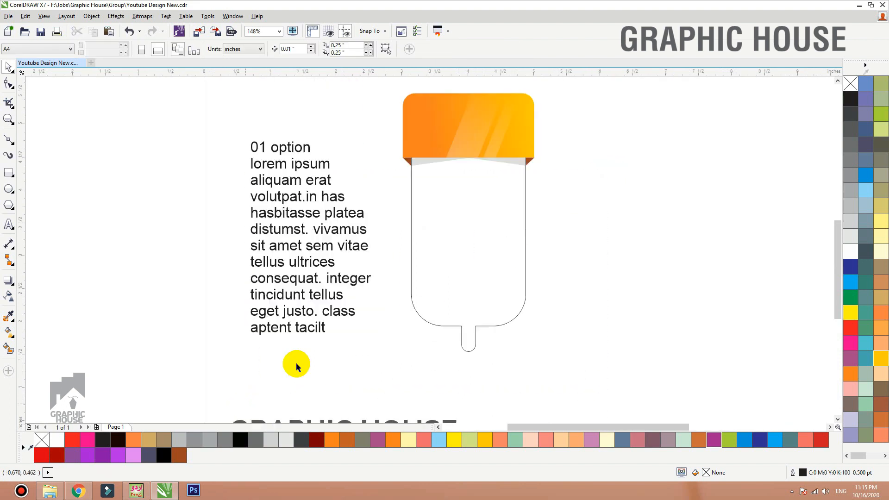
click(474, 349)
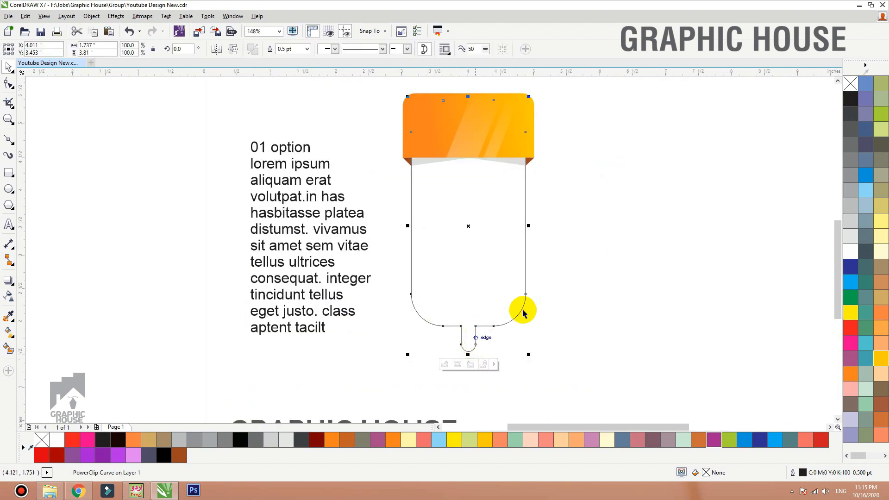
click(854, 252)
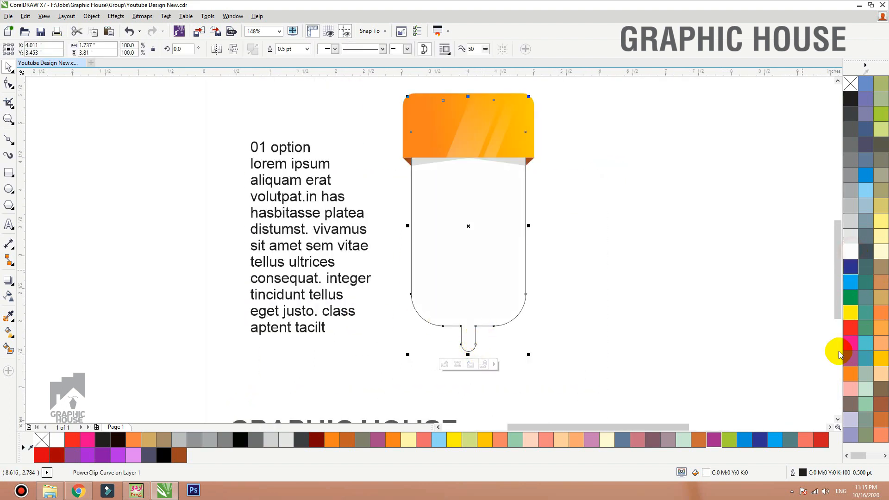
right_click(850, 86)
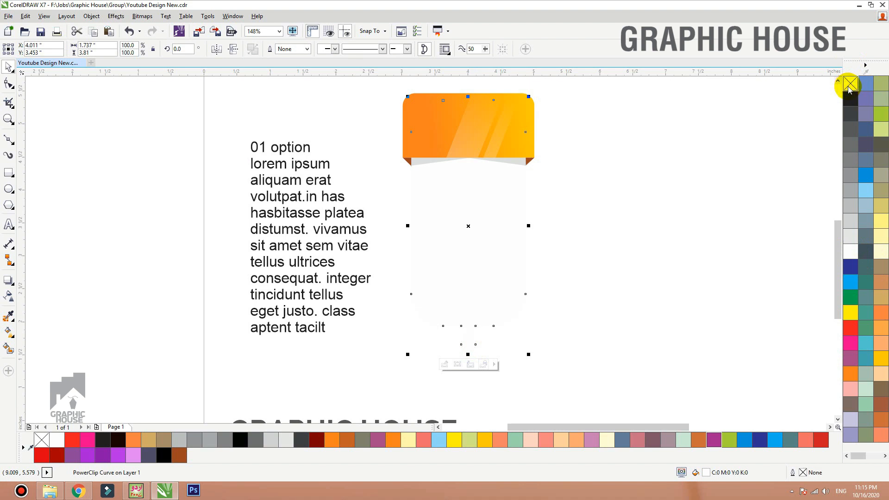
- Add a drop shadow to the body with opacity 35, feathering 5 and offsets of 0.014 and -0.043 in
click(9, 280)
drag(467, 226, 468, 300)
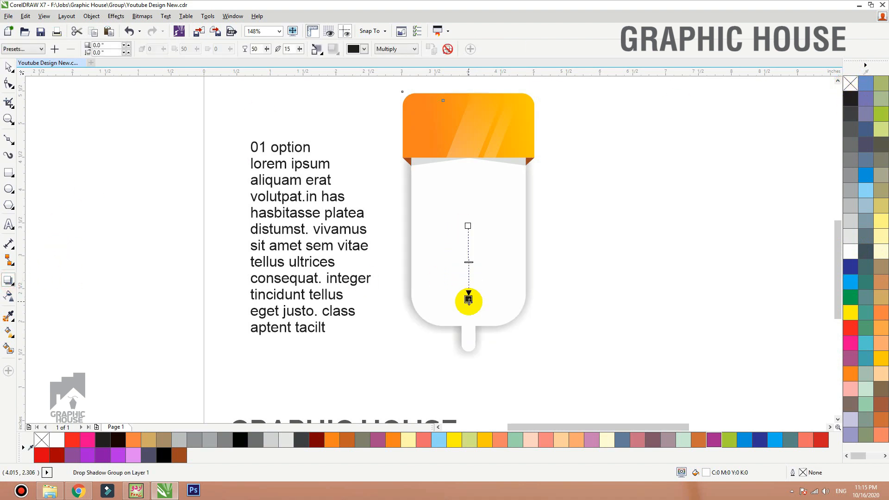
click(253, 49)
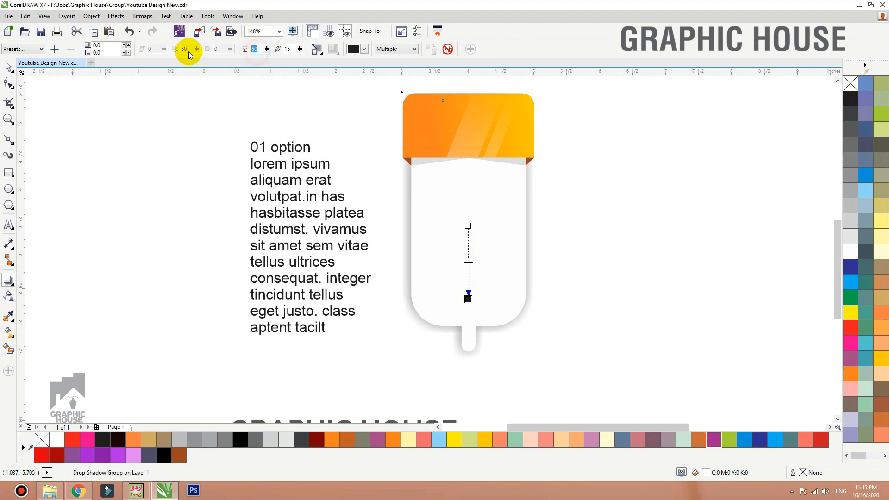
text(4)
text(5)
key(Return)
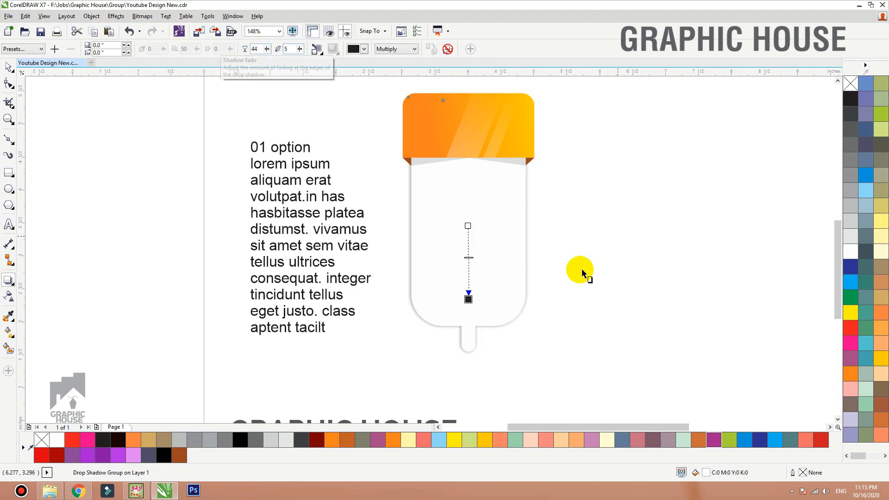
mouse_move(469, 246)
mouse_down()
mouse_move(468, 238)
mouse_move(468, 298)
mouse_move(468, 239)
mouse_move(469, 249)
mouse_up()
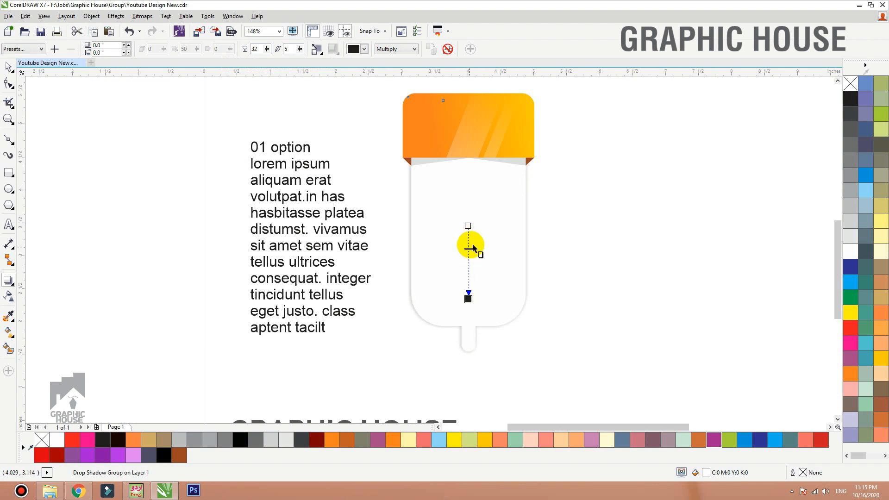
drag(468, 298, 510, 354)
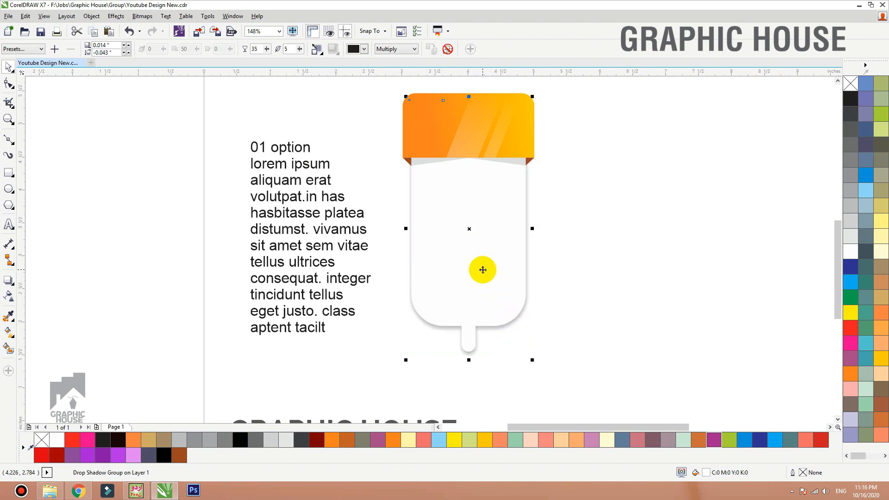
- Break the drop shadow apart from the body, test-move the body and undo the move
key(ctrl+k)
click(653, 240)
drag(508, 242, 408, 252)
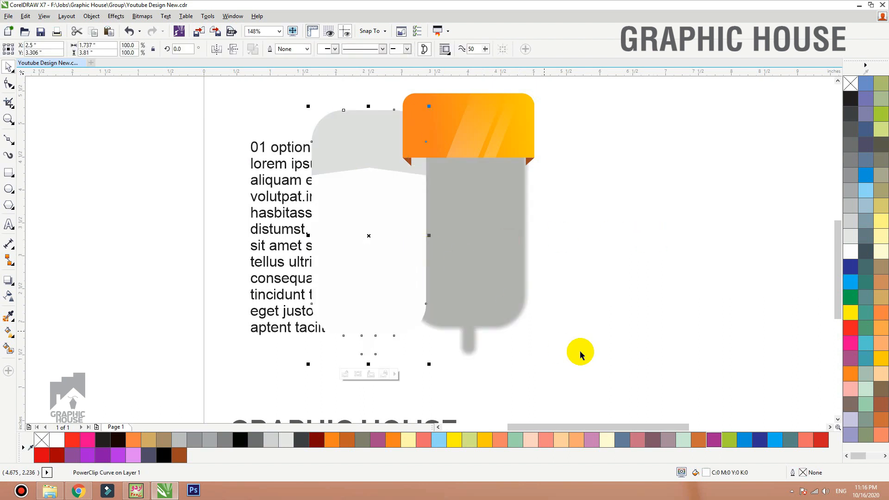
key(ctrl+z)
click(619, 280)
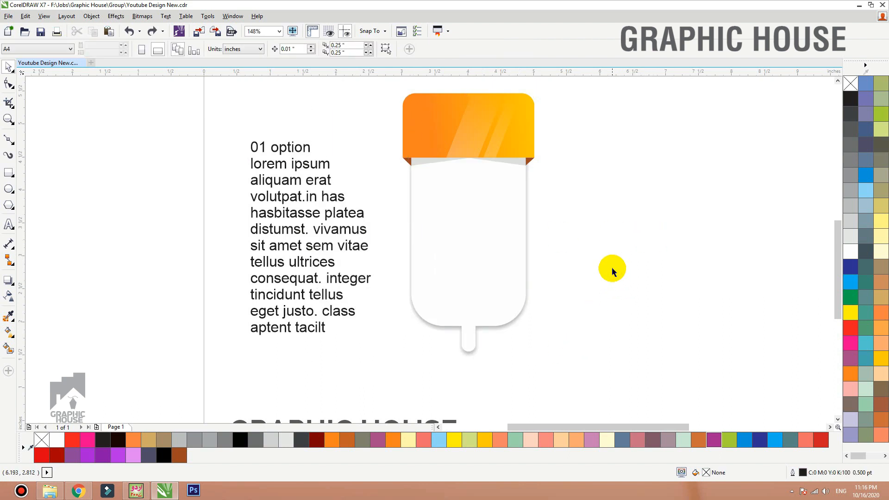
- Draw a circle about 0.116 in across inside the rounded end of the body's lower tab
drag(535, 379, 411, 316)
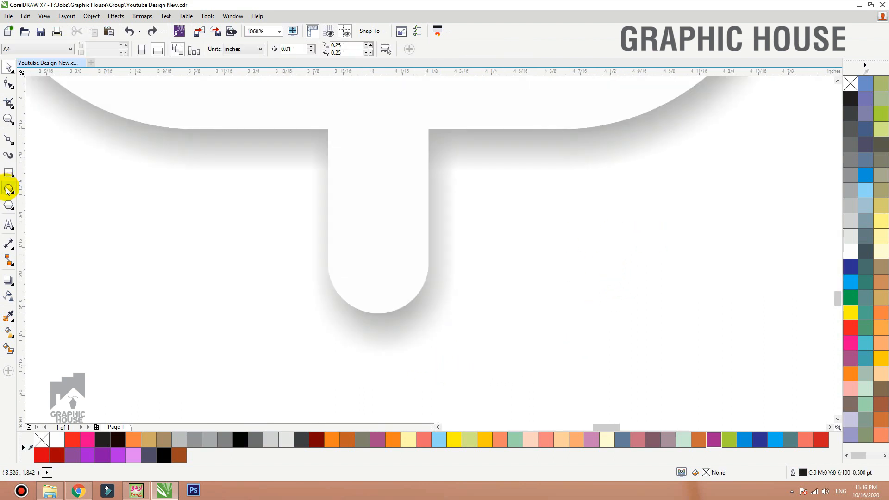
click(8, 189)
drag(353, 231, 408, 286)
key(space)
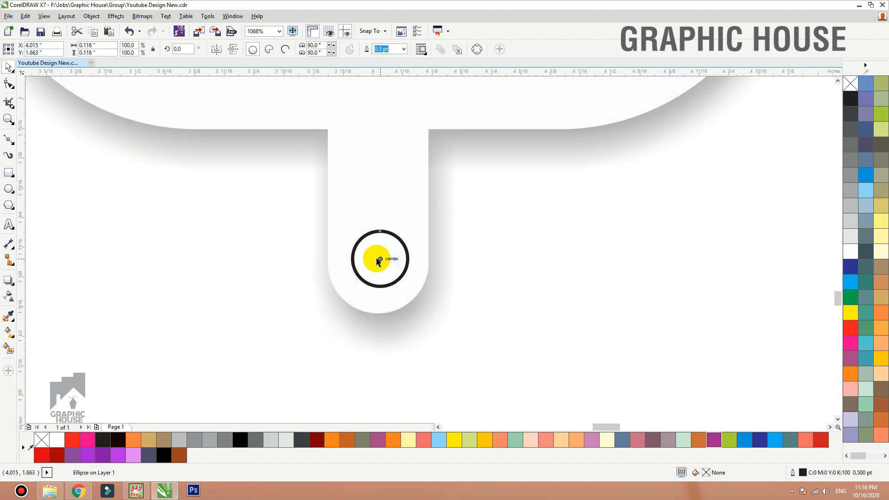
- Fill the small circle in the lower tab with solid orange (C:0 M:60 Y:100 K:0)
key(g)
drag(377, 224, 380, 286)
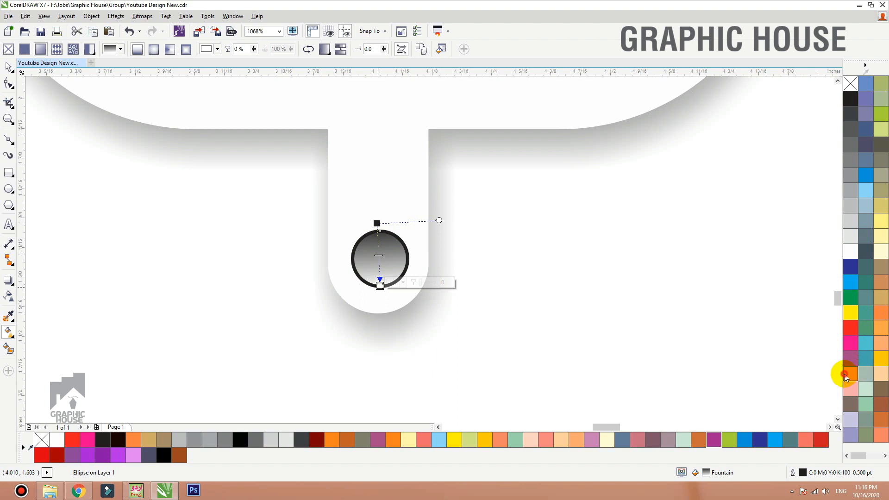
click(845, 376)
key(space)
click(849, 372)
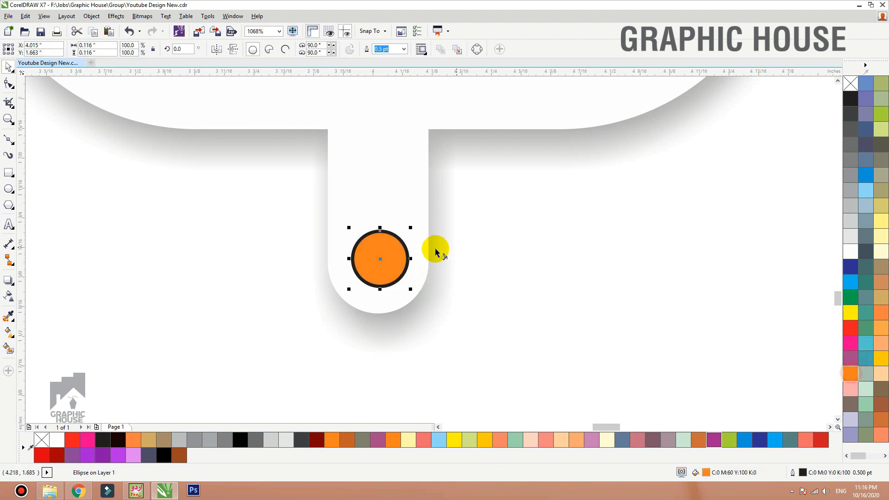
- Apply an elliptical fountain fill from yellow-orange at the centre to orange at the edge of the circle, and remove its outline
key(g)
drag(381, 288, 385, 221)
click(881, 358)
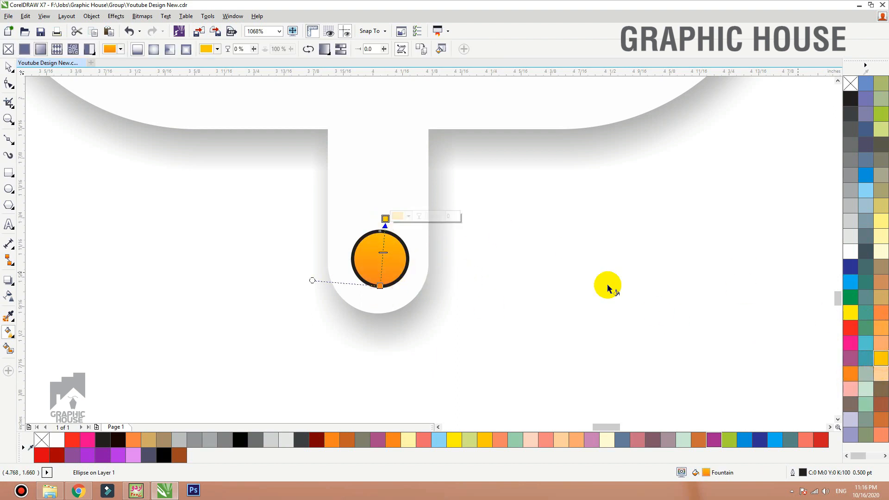
click(154, 50)
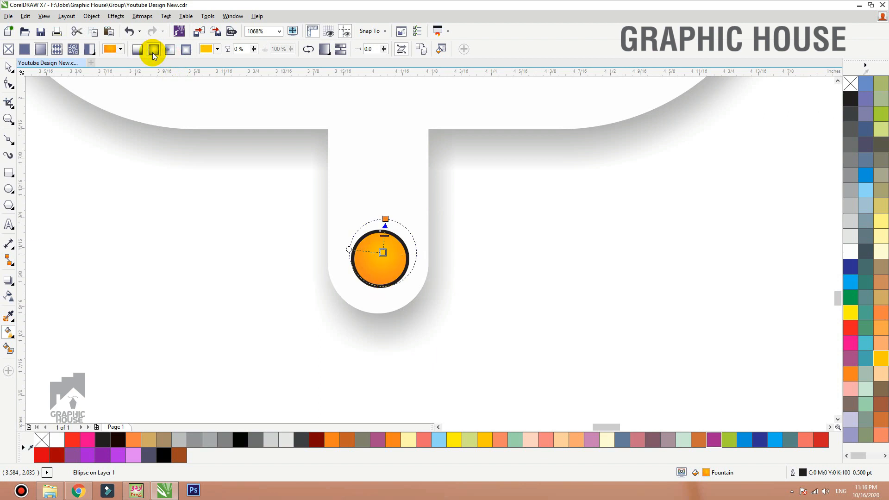
key(space)
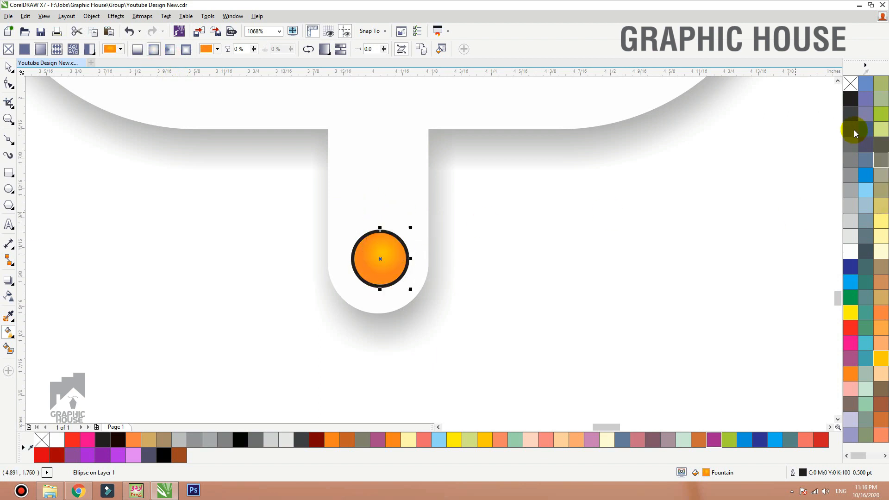
right_click(852, 82)
click(619, 238)
- Set the font of the sample text beside the banner to Helvetica LT Std Cond
scroll(473, 367, down, 7)
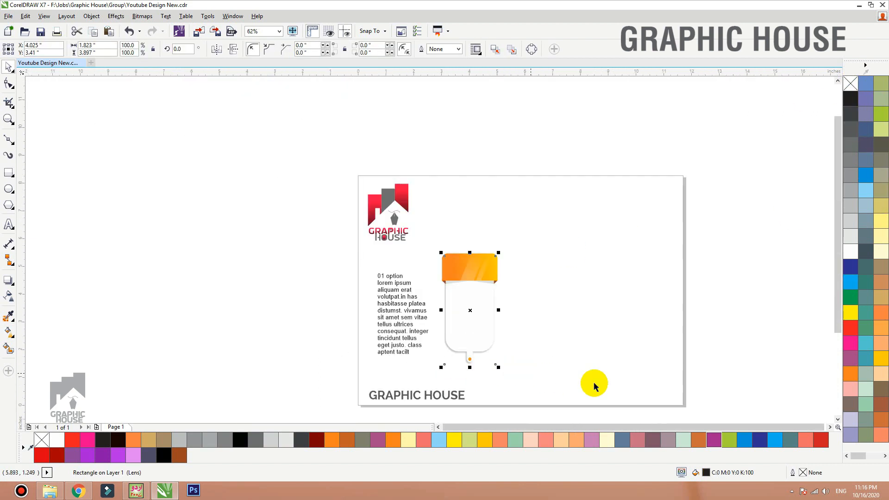
drag(537, 230, 347, 380)
key(shift+F2)
click(641, 268)
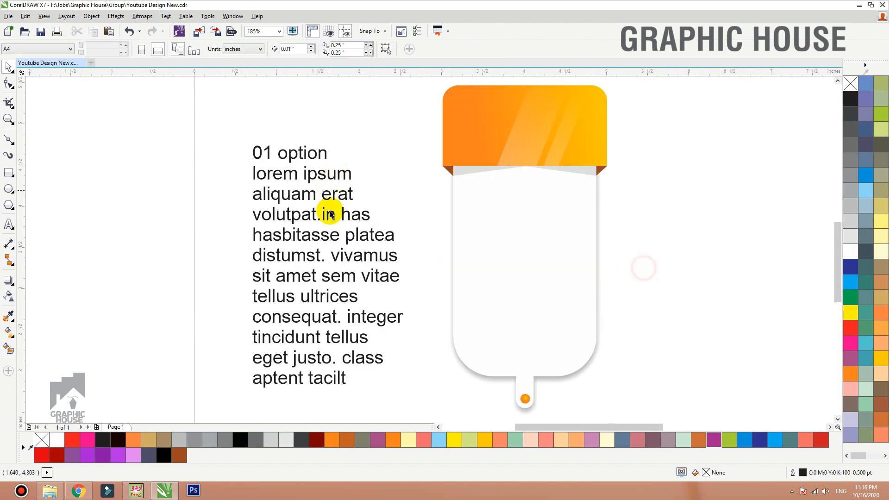
click(327, 206)
click(246, 52)
text(Helvetica LT Condense)
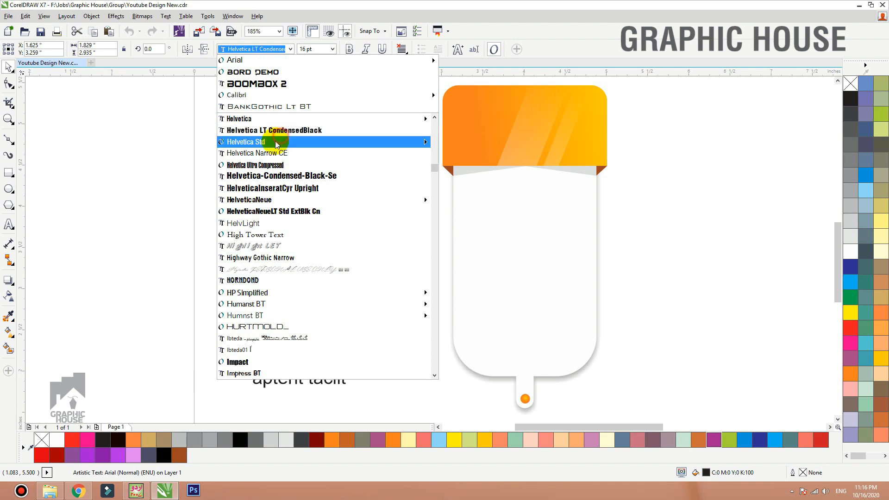
click(277, 142)
- Remove the "01 option" line from the sample text and recreate it as a separate text object to its left
double_click(320, 158)
drag(320, 158, 229, 157)
key(Delete)
key(Delete)
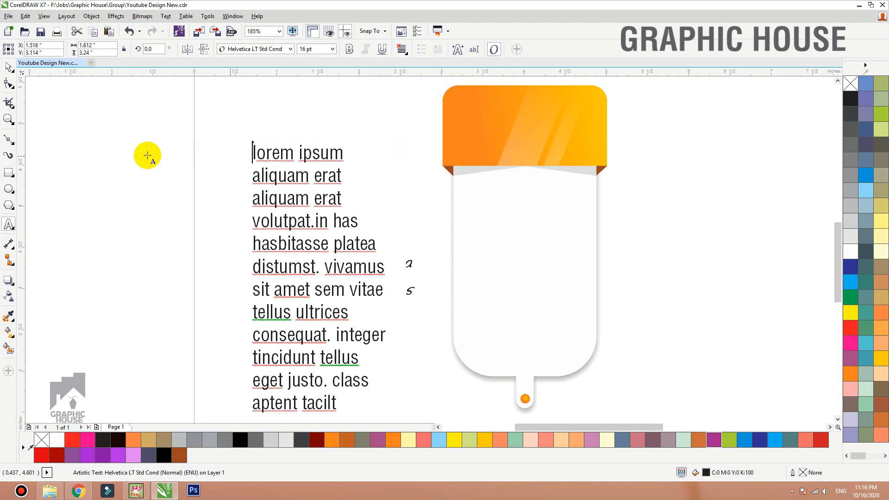
click(148, 156)
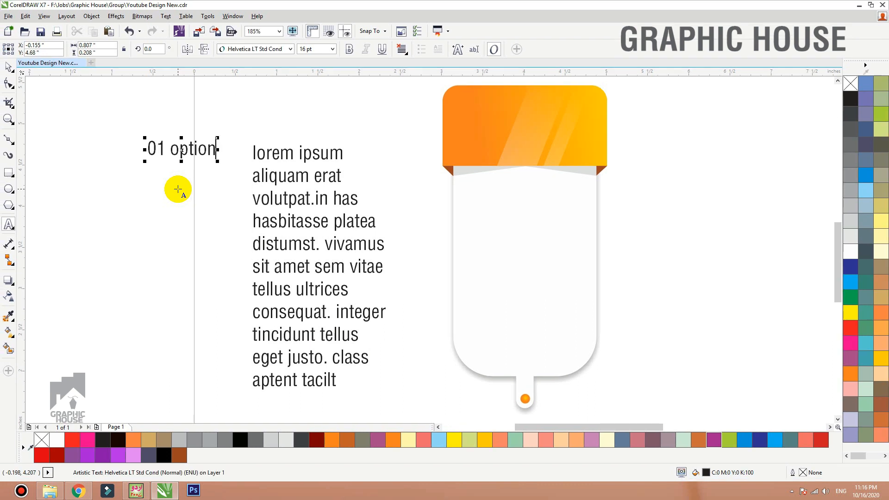
click(8, 65)
- Make the lorem ipsum text block bold and centre-align its lines
click(328, 236)
click(336, 226)
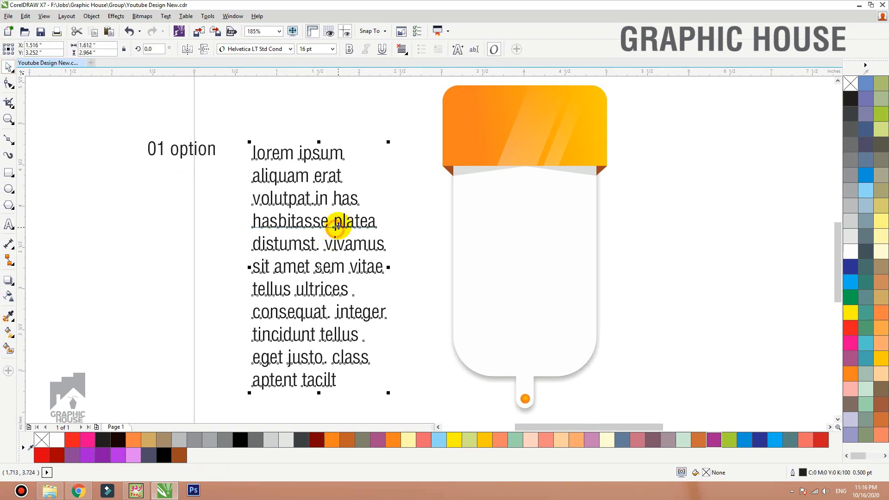
click(349, 48)
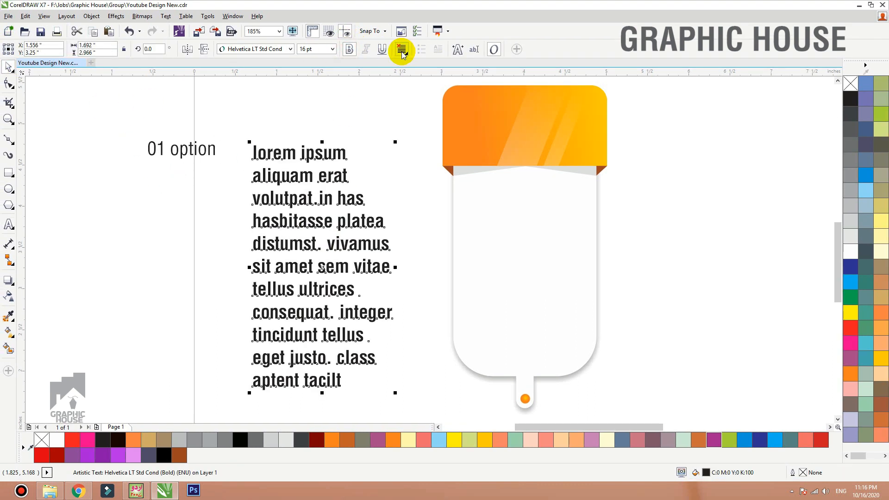
click(401, 49)
click(409, 92)
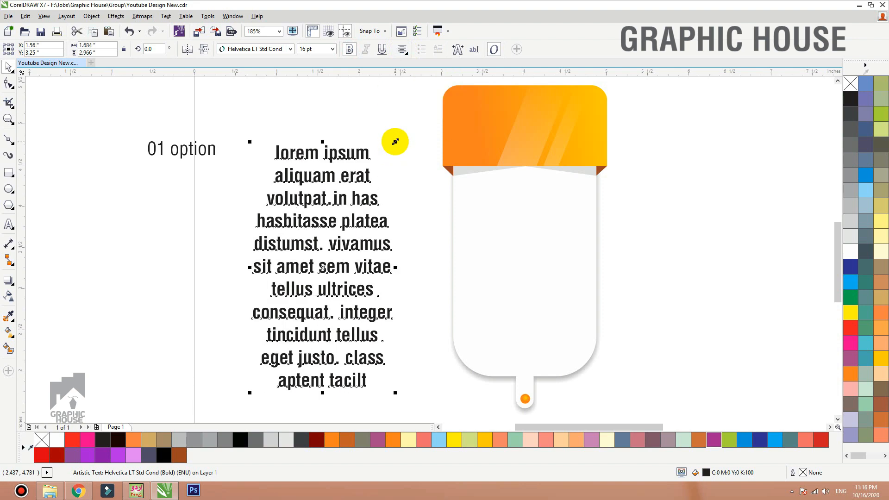
- Scale the lorem ipsum text down to about 11.1 pt and place it horizontally centred on the white banner body
drag(395, 142, 373, 156)
drag(341, 235, 543, 239)
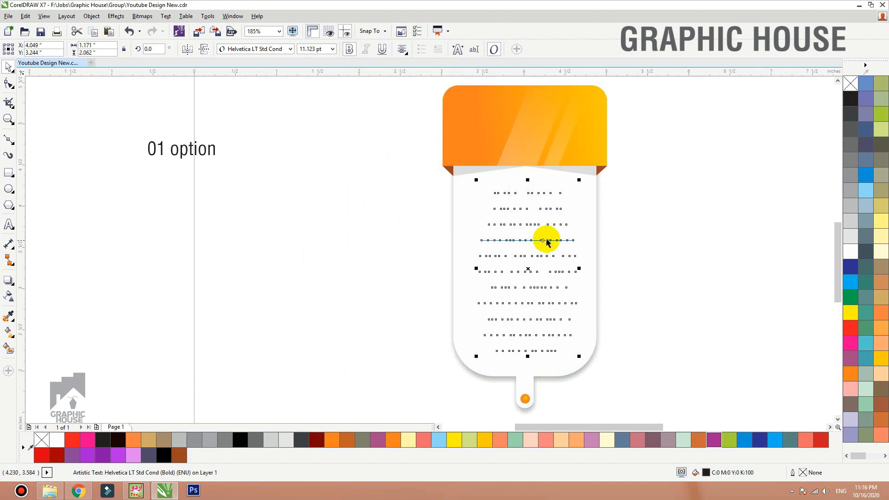
click(588, 221)
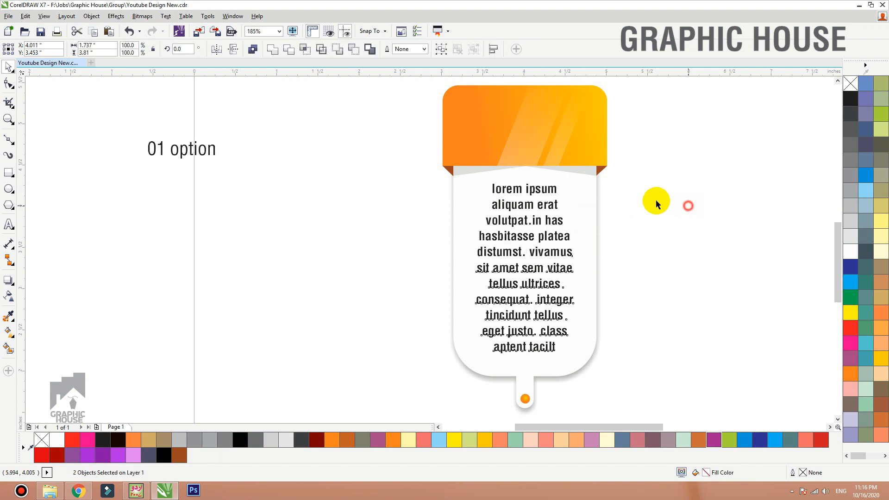
- Change the first line, "lorem ipsum", to uppercase and colour it orange
double_click(557, 193)
drag(557, 193, 441, 188)
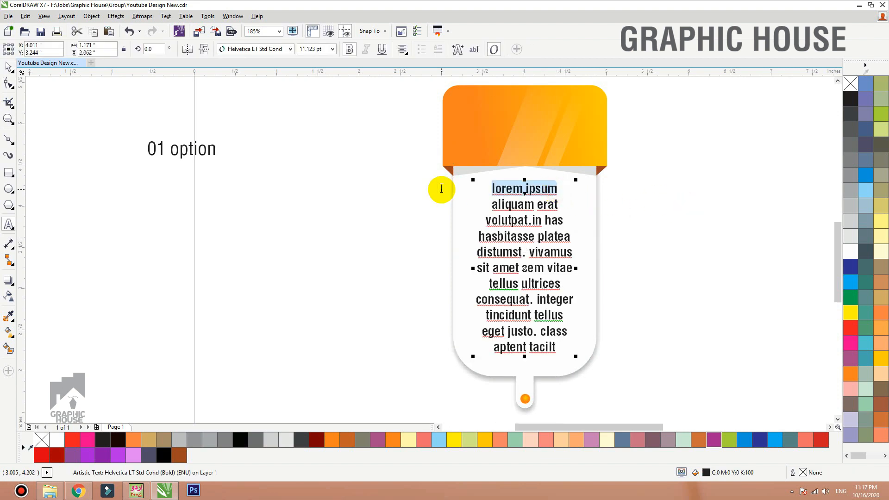
key(shift+F3)
key(u)
key(Return)
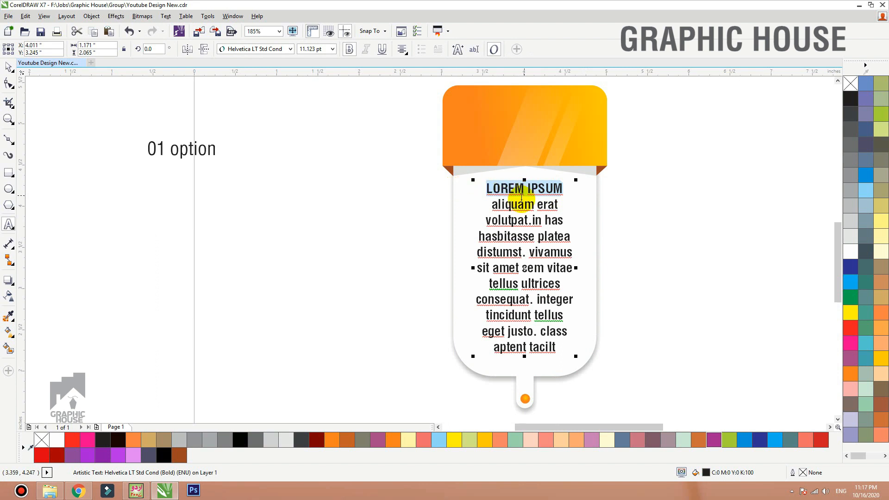
click(9, 68)
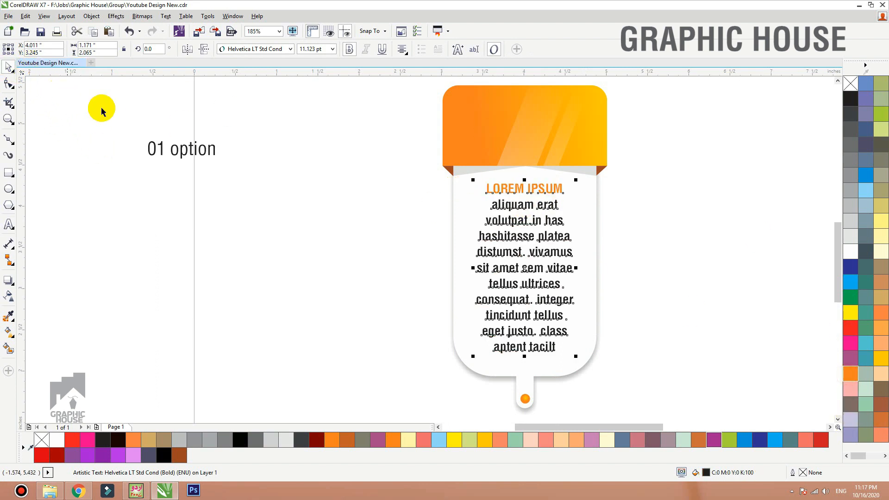
- Break the text block into separate lines and change the lines below the orange heading to Title Case
drag(664, 196, 401, 363)
drag(402, 365, 600, 198)
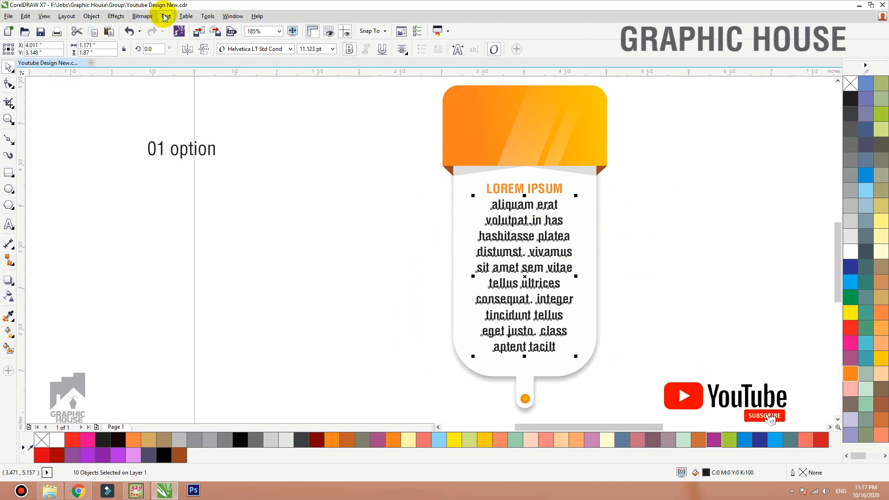
click(166, 17)
click(181, 313)
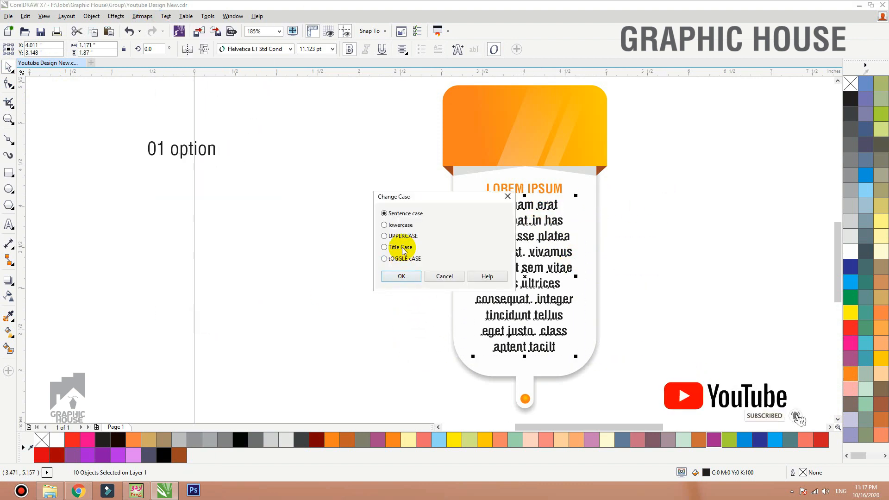
click(402, 249)
click(401, 277)
- Move the "01 option" text onto the orange header and colour it white
click(200, 155)
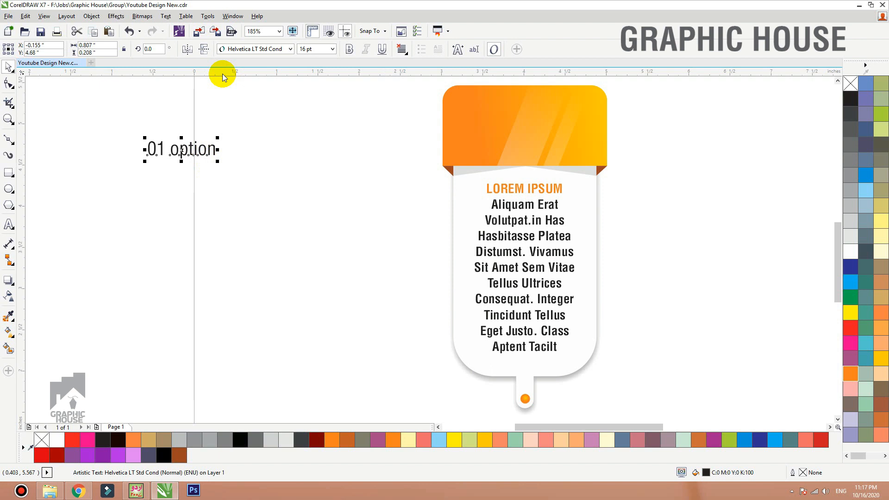
drag(200, 152, 507, 135)
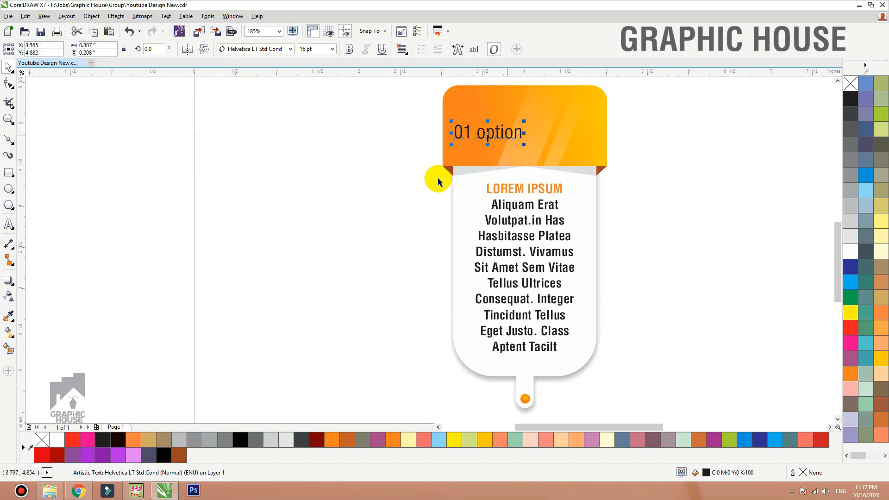
scroll(369, 197, up, 3)
click(850, 252)
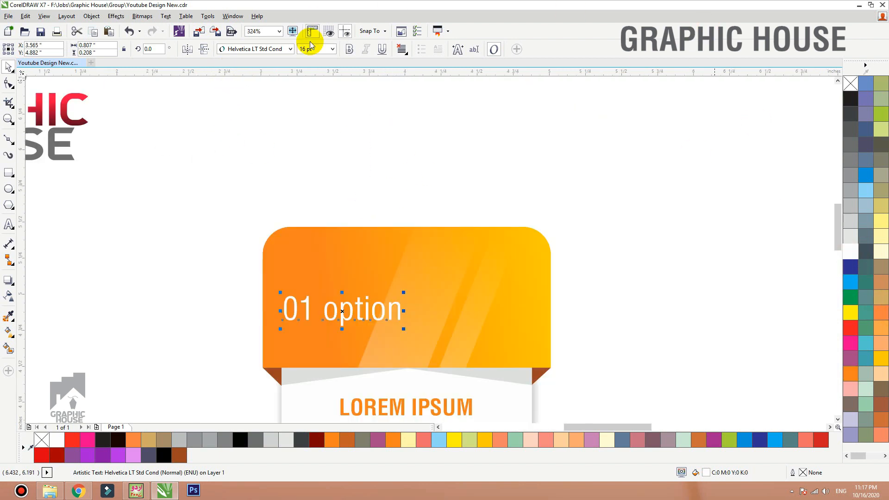
- Change the "01 option" header text to UPPERCASE
click(166, 16)
click(195, 312)
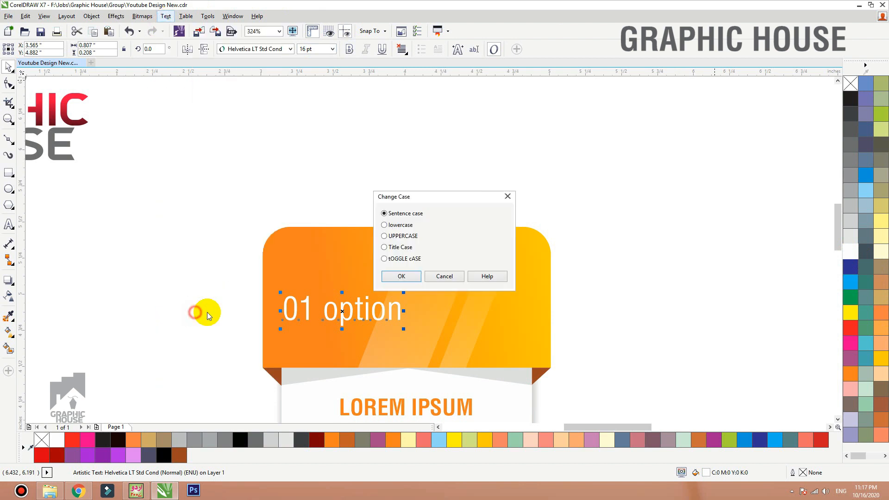
click(397, 236)
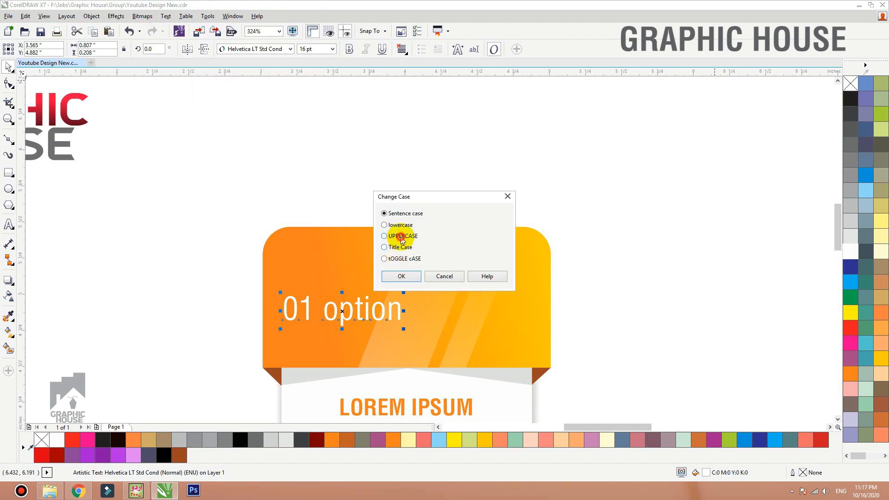
click(401, 276)
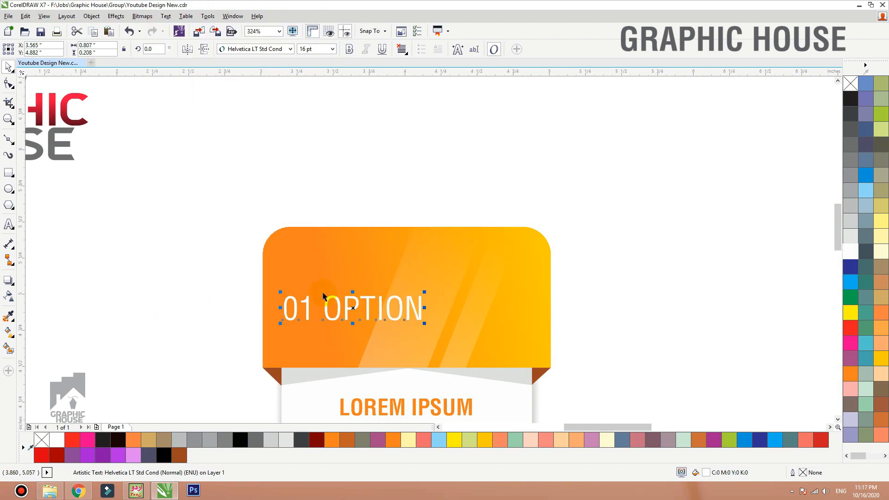
- Cut "OPTION" out of the header text and paste it as its own text object to the right of "01"
drag(328, 313, 514, 313)
key(ctrl+x)
click(423, 296)
key(ctrl+v)
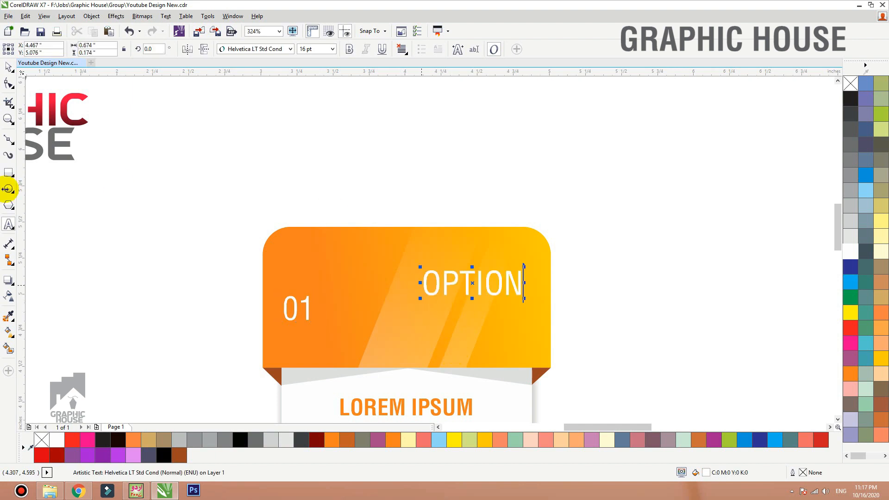
click(8, 68)
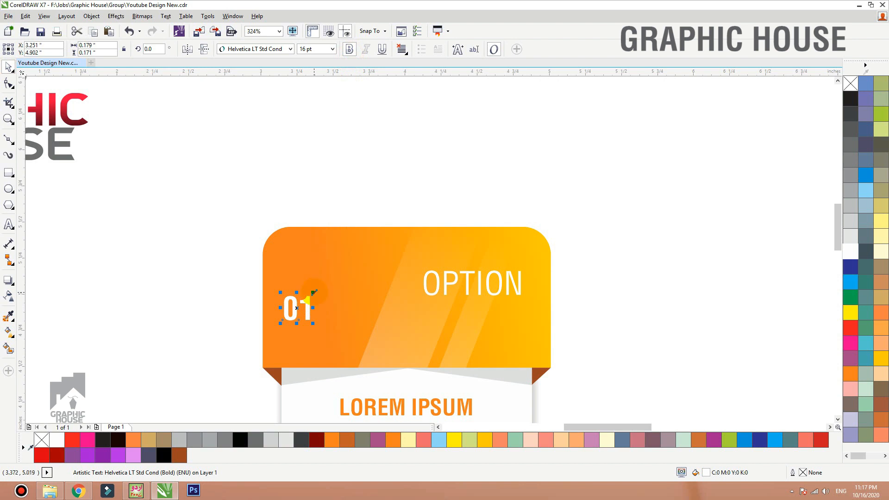
- Make "01" bold, enlarge it and centre it vertically on the orange header
drag(314, 293, 342, 265)
shift+click(341, 240)
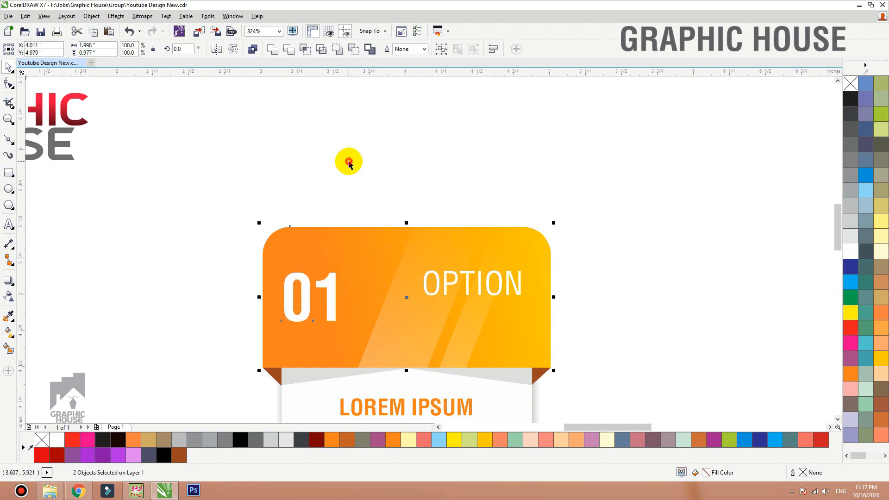
click(348, 162)
- Move "OPTION" closer to "01", centre it vertically on the header and enlarge it to about 19.2 pt
drag(448, 289, 410, 296)
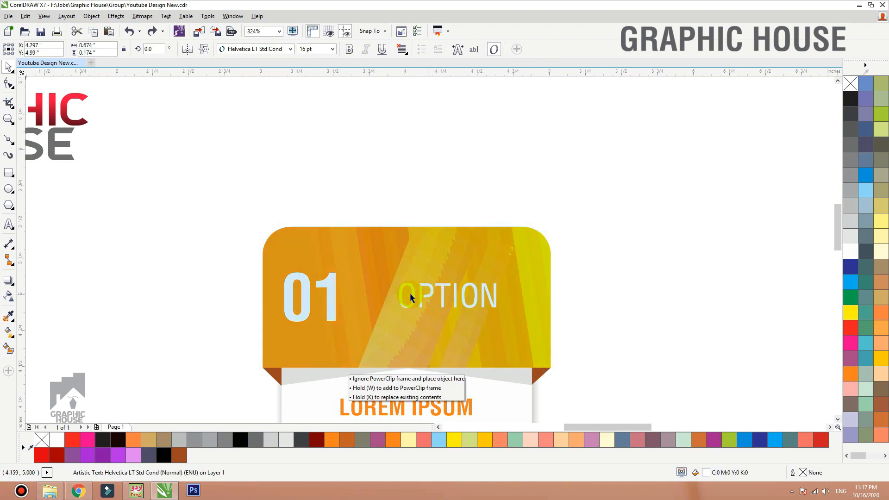
key(e)
click(444, 180)
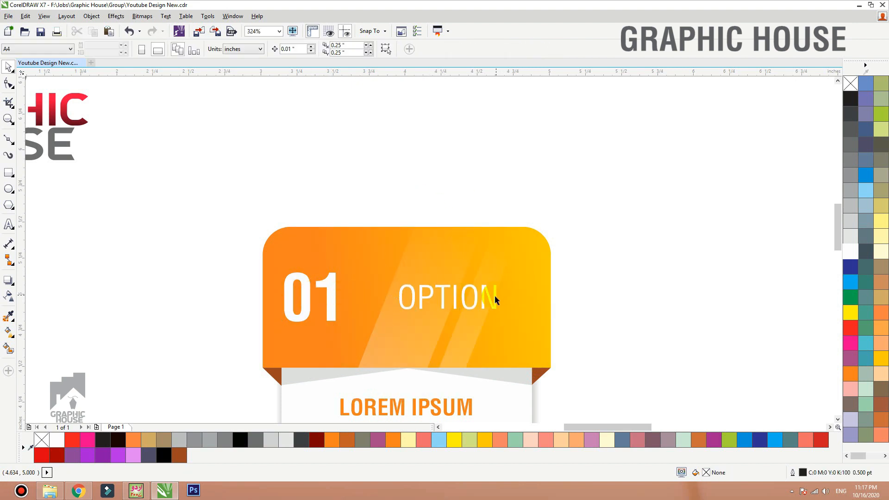
click(495, 296)
drag(501, 282, 509, 276)
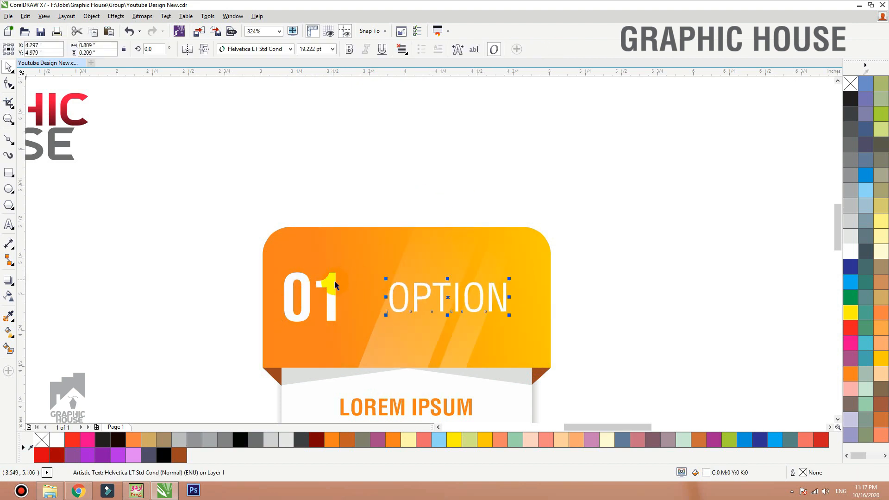
click(335, 242)
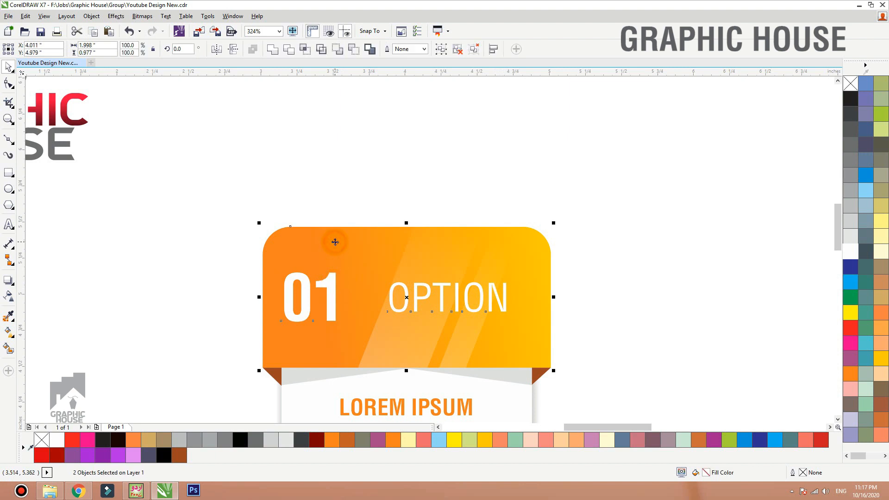
click(241, 183)
- Select all parts of the finished banner with its text and move them slightly up and to the left on the page
scroll(264, 135, down, 4)
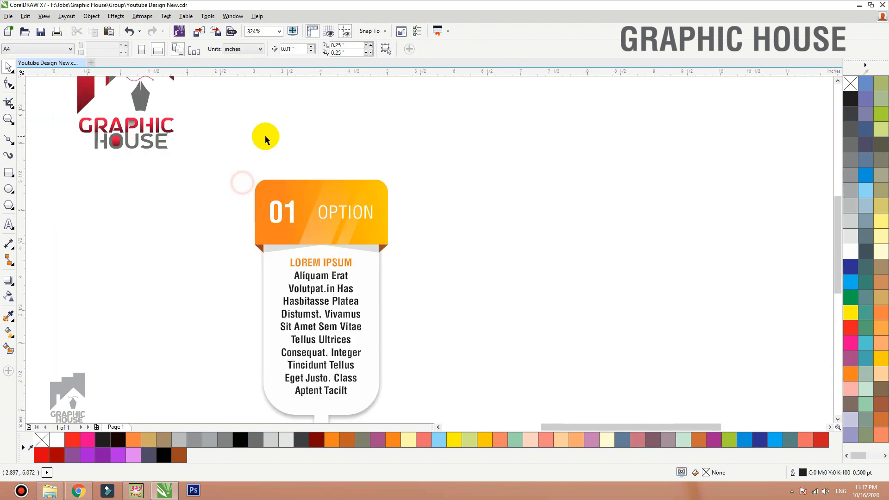
drag(397, 116, 211, 319)
drag(286, 245, 278, 226)
key(shift+F2)
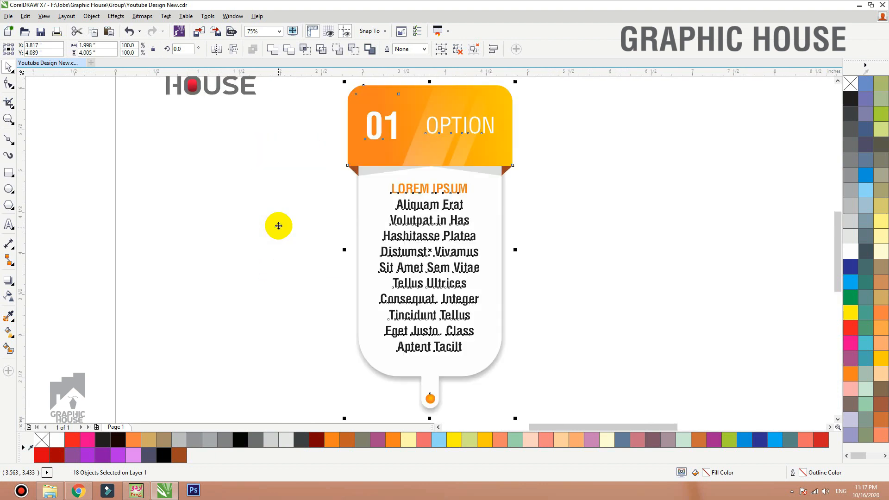
- Duplicate the whole 01 OPTION banner to the right and repeat the copy until four evenly spaced banners stand in a row
click(244, 231)
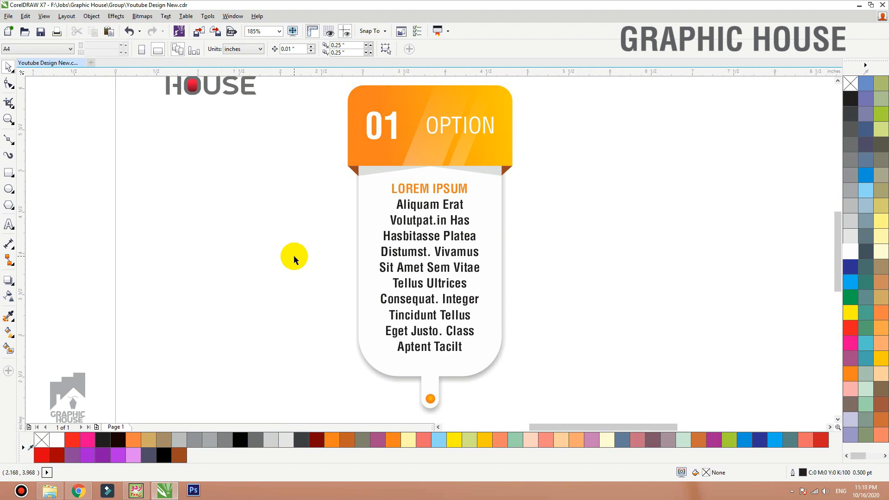
scroll(416, 219, down, 2)
drag(527, 109, 343, 319)
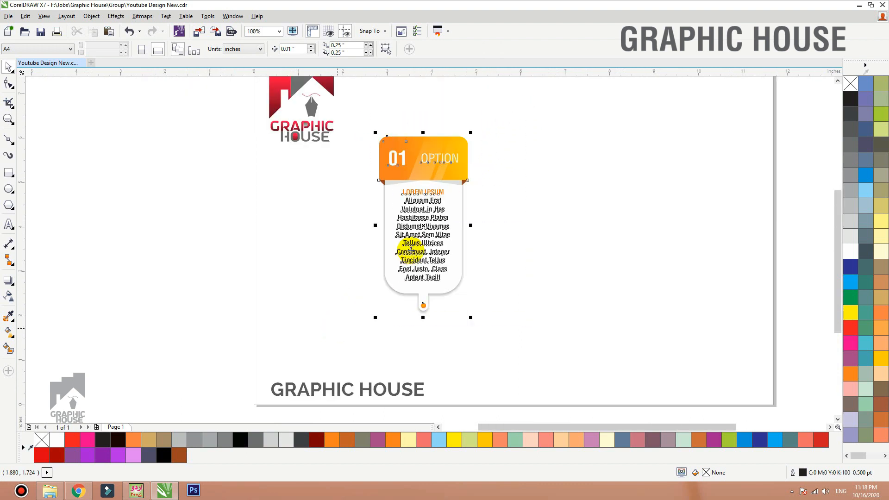
drag(422, 248, 514, 251)
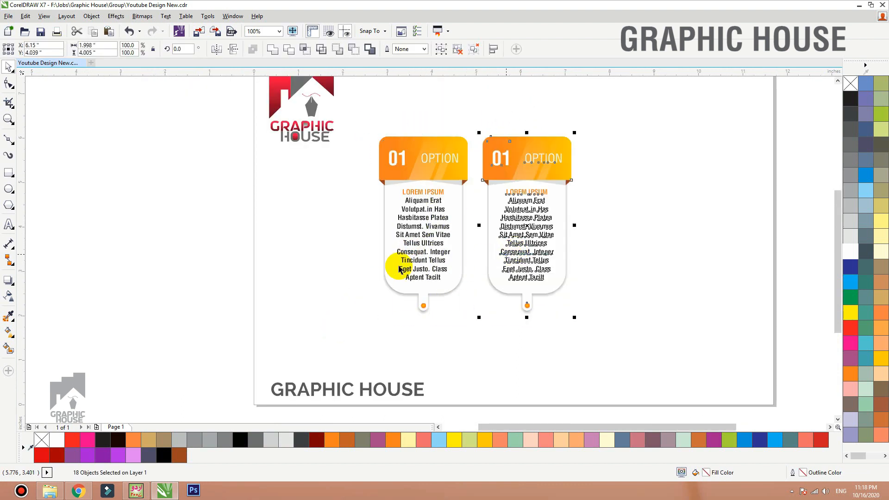
key(ctrl+r)
key(ctrl+r)
click(254, 267)
key(F4)
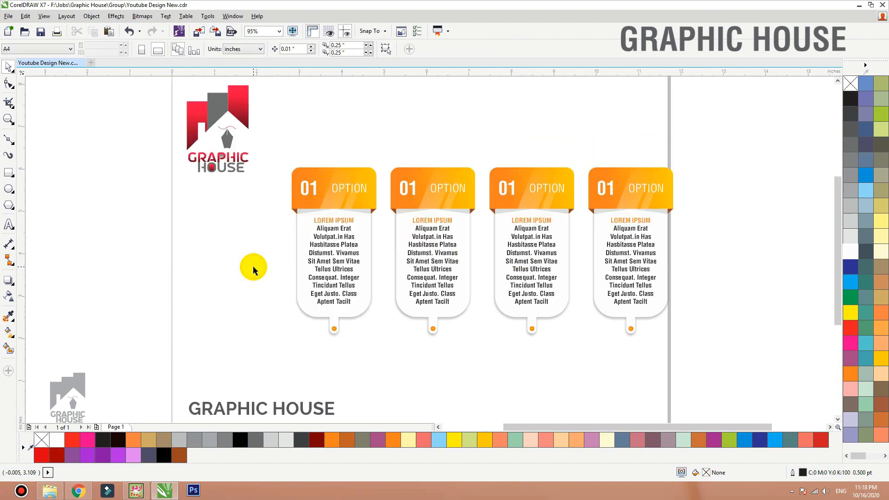
- Draw a round-ended horizontal bar about 9.58 × 0.12 inches across the four banner tails, filled with 70% black and without an outline
key(z)
drag(189, 228, 734, 370)
click(8, 174)
drag(223, 288, 675, 295)
key(F10)
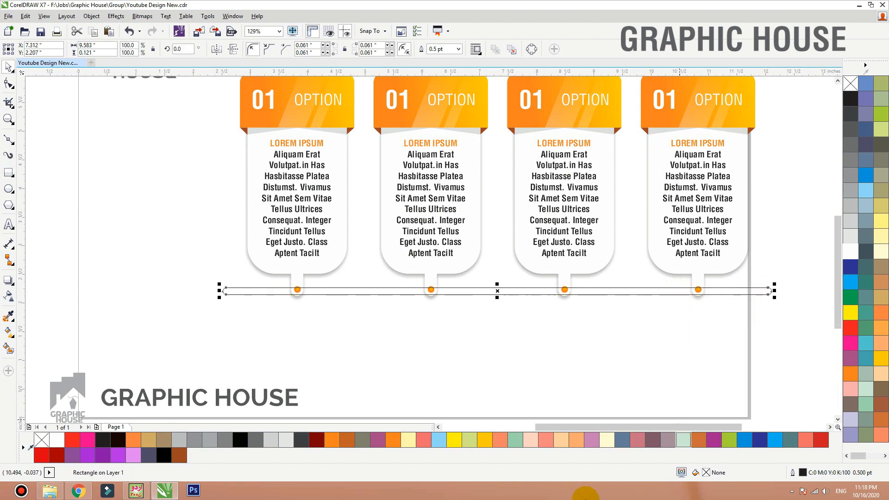
click(851, 145)
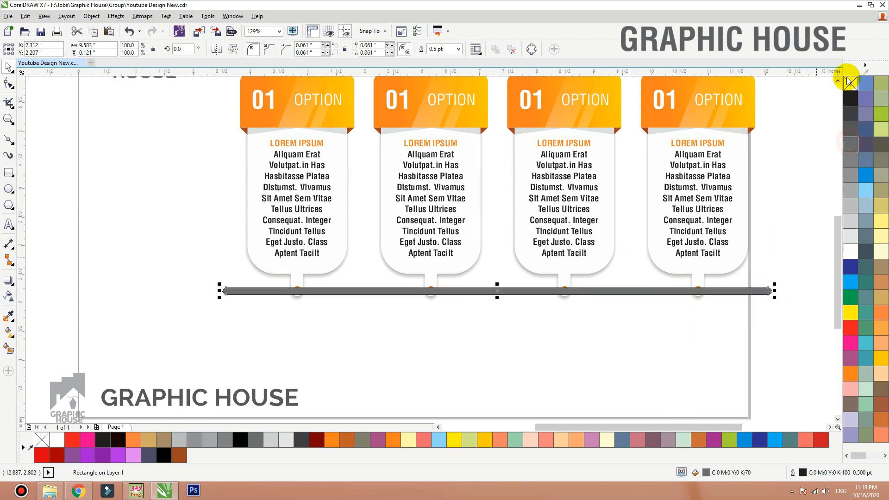
right_click(850, 83)
- Move the grey bar up to centre it on the orange dots and send it behind the banners
scroll(536, 256, up, 5)
drag(505, 233, 506, 223)
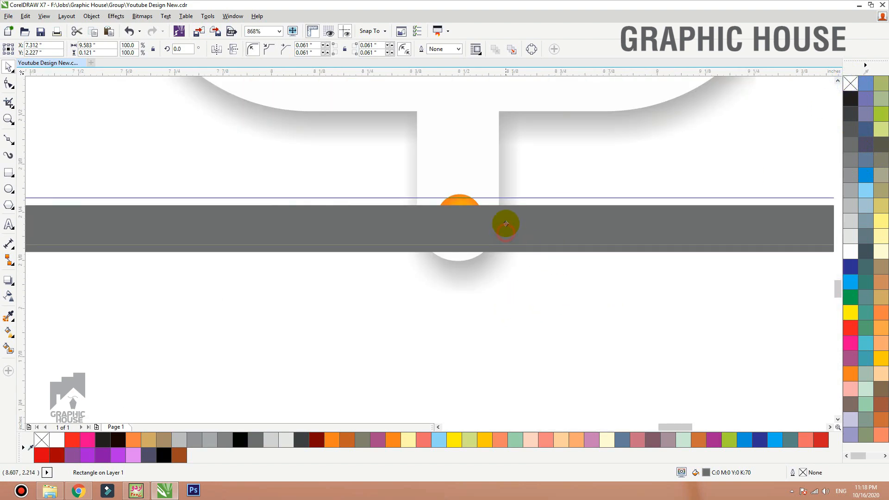
key(shift+Page_Down)
key(shift+F2)
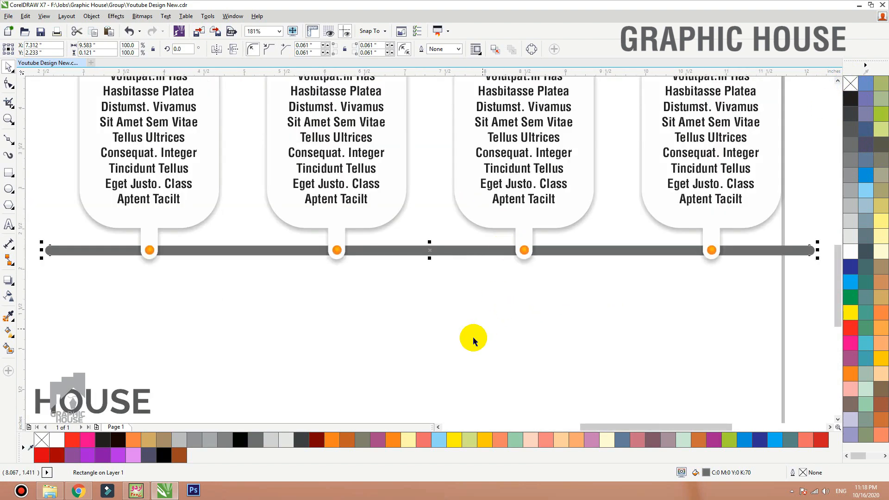
scroll(474, 337, down, 1)
click(506, 346)
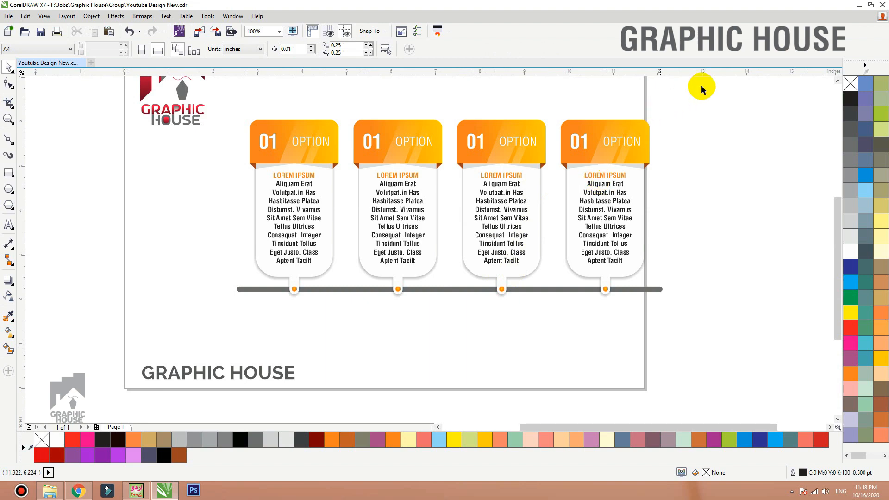
drag(701, 86, 526, 343)
mouse_move(630, 205)
mouse_down()
mouse_move(631, 338)
mouse_move(537, 368)
mouse_move(547, 368)
mouse_up()
click(233, 49)
click(216, 48)
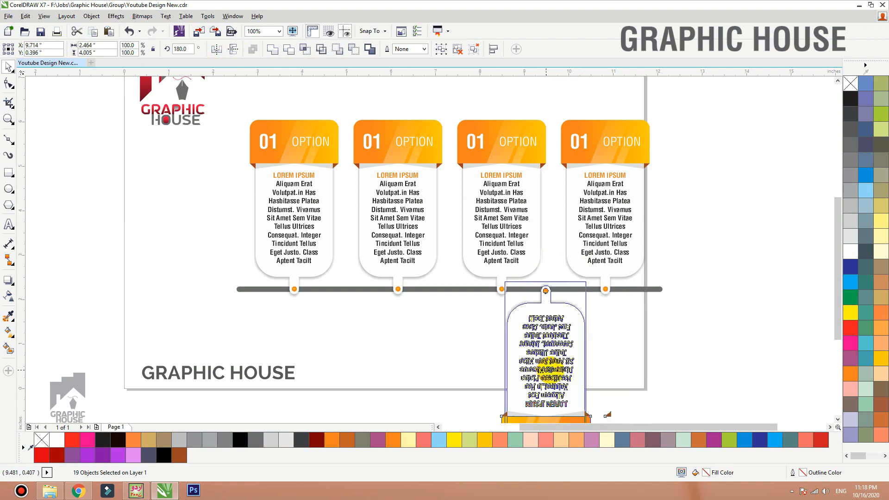
scroll(550, 180, down, 2)
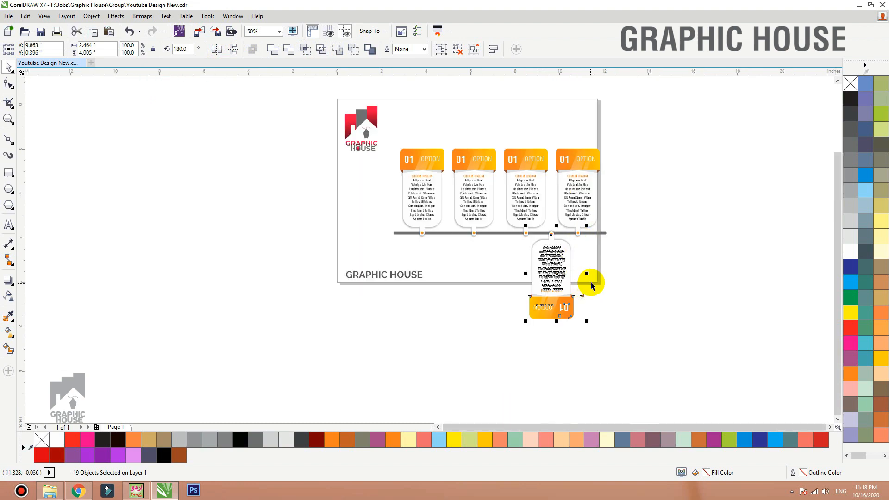
key(Delete)
- Fill the second banner's header with a diagonal linear gradient from dark blue (C100 M100) to cyan and extend its dark end outward
drag(641, 115, 376, 250)
key(shift+F2)
click(423, 99)
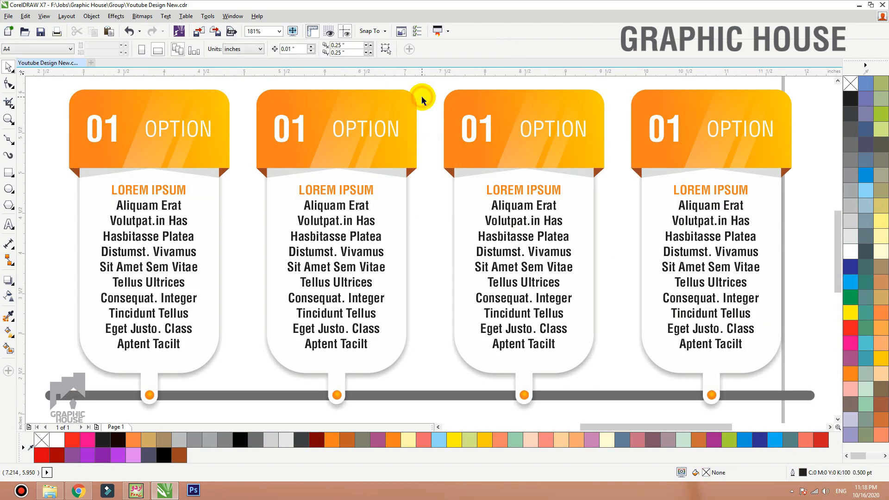
click(851, 266)
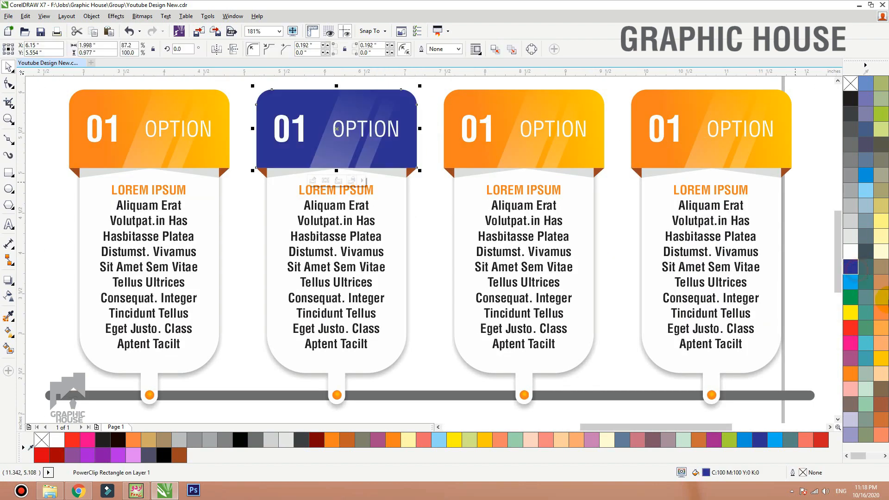
drag(258, 175, 418, 109)
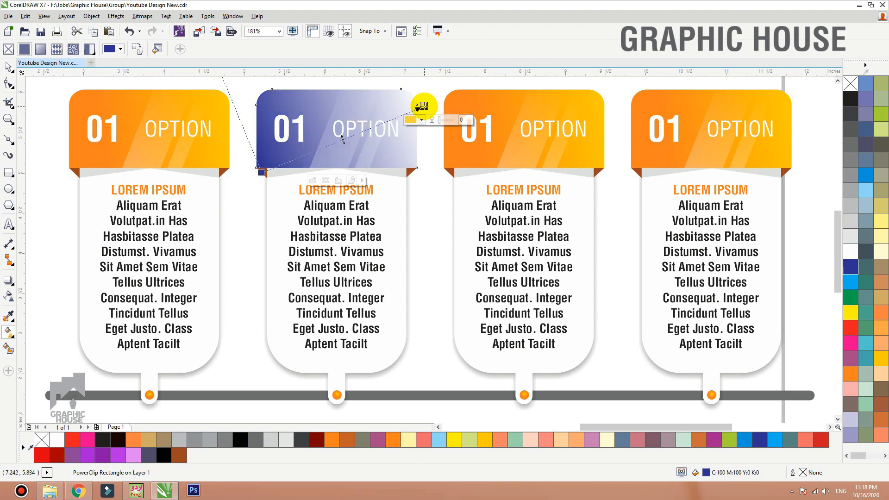
click(857, 289)
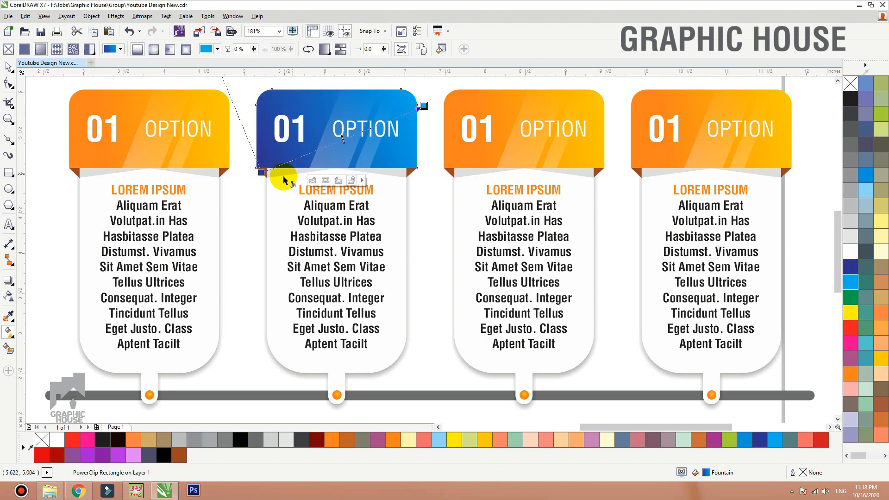
drag(262, 172, 219, 193)
key(space)
- Recolour both corner folds under the second banner's header to dark blue (C100 M100)
click(261, 172)
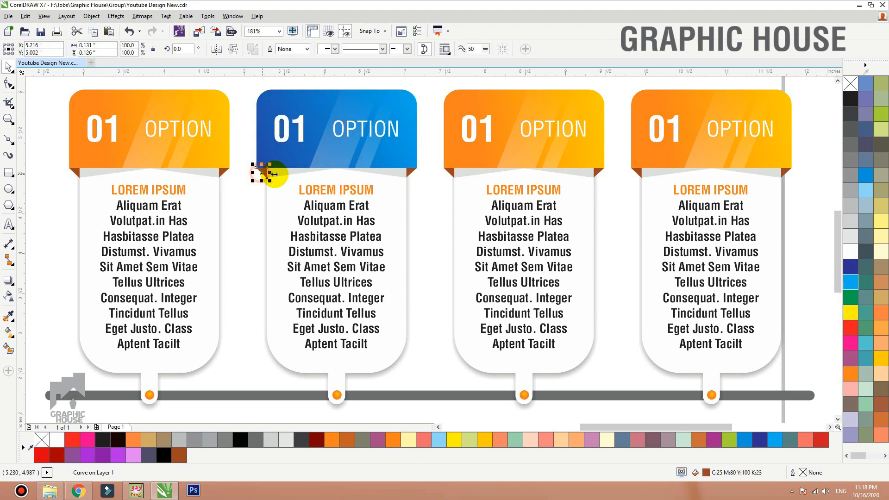
shift+click(408, 173)
click(850, 267)
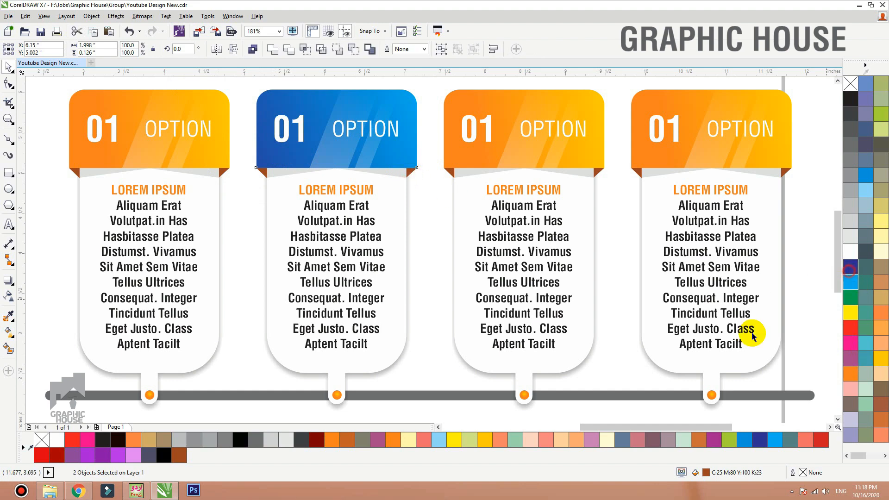
- Ungroup the second banner's header text and change its number to 02
click(304, 129)
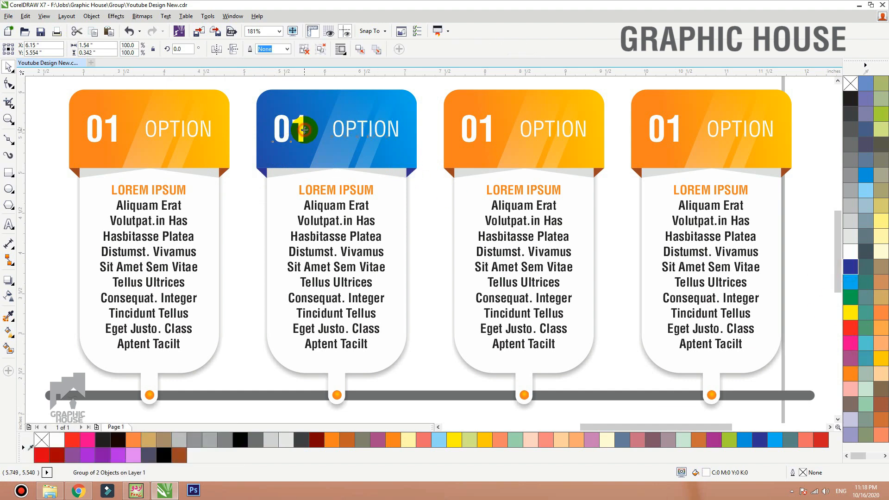
click(304, 49)
click(261, 83)
double_click(301, 127)
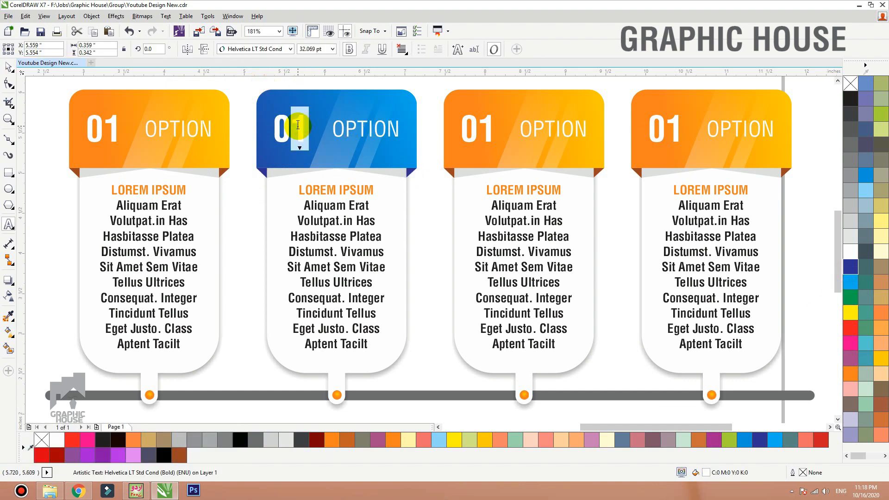
text(2)
click(6, 67)
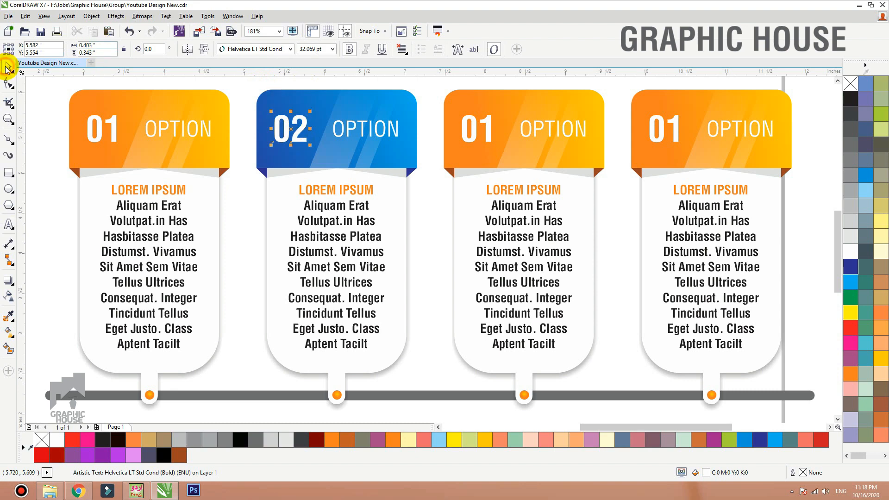
- Fill the third banner's header with solid purple (C40 M100)
click(484, 96)
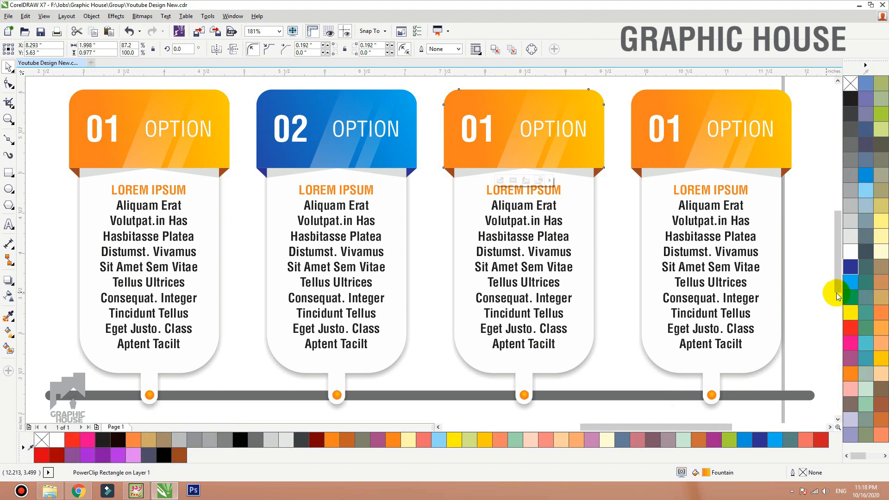
click(851, 347)
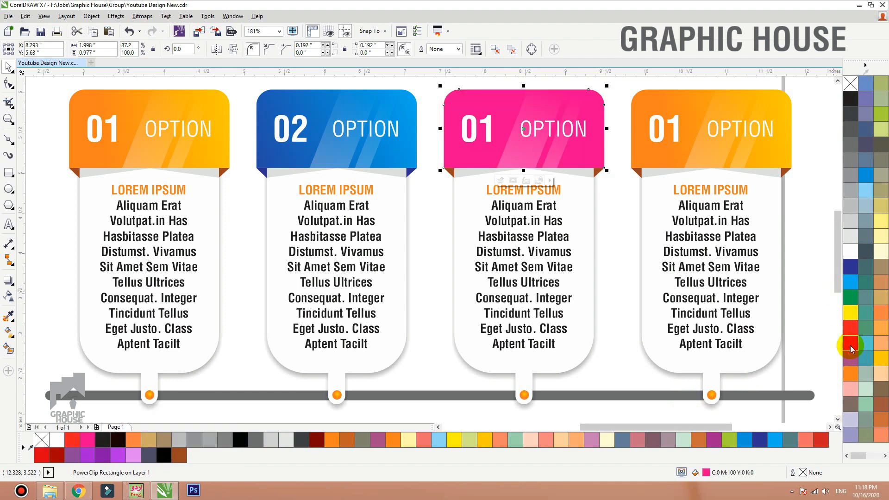
drag(875, 459, 886, 458)
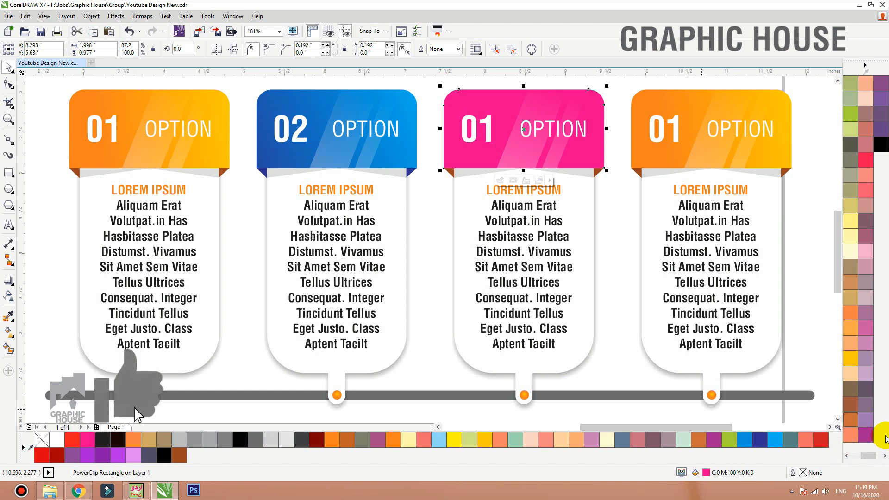
drag(870, 460, 832, 456)
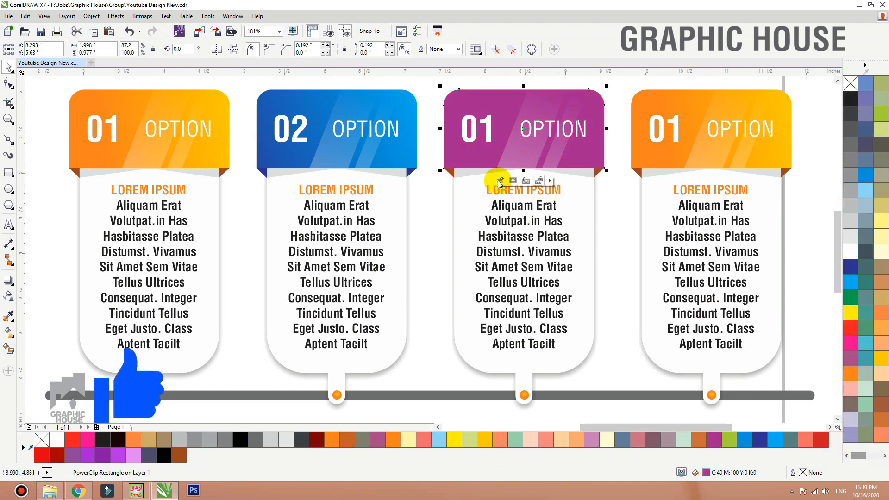
- Turn the third header's fill into a diagonal linear gradient from purple to magenta (M100) and delete the stray guideline above it
key(g)
drag(440, 175, 592, 100)
click(168, 50)
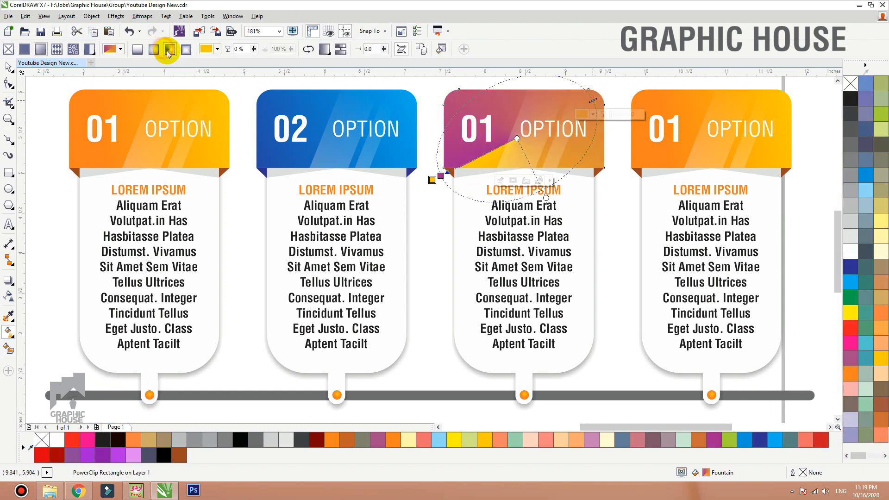
click(156, 50)
click(530, 147)
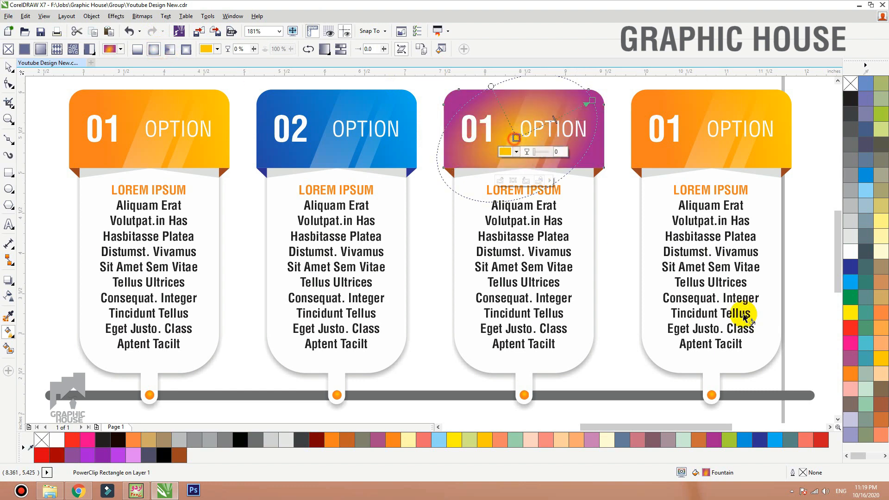
click(854, 357)
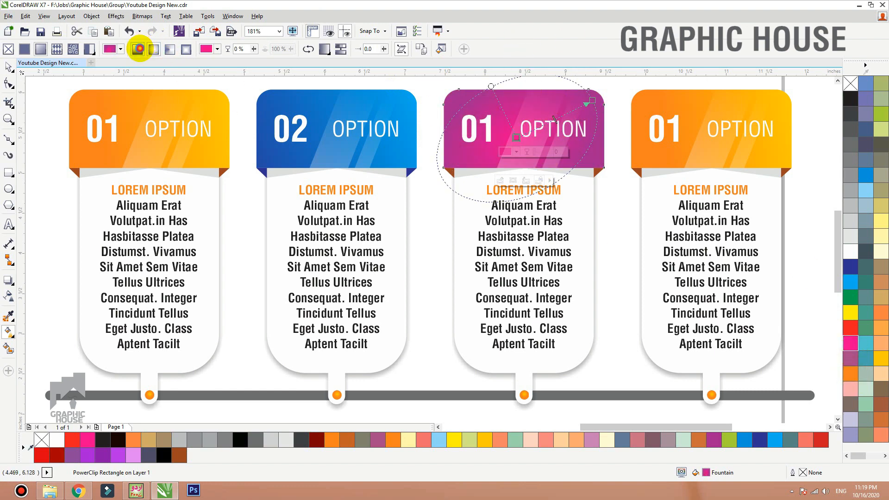
click(137, 49)
drag(440, 176, 440, 157)
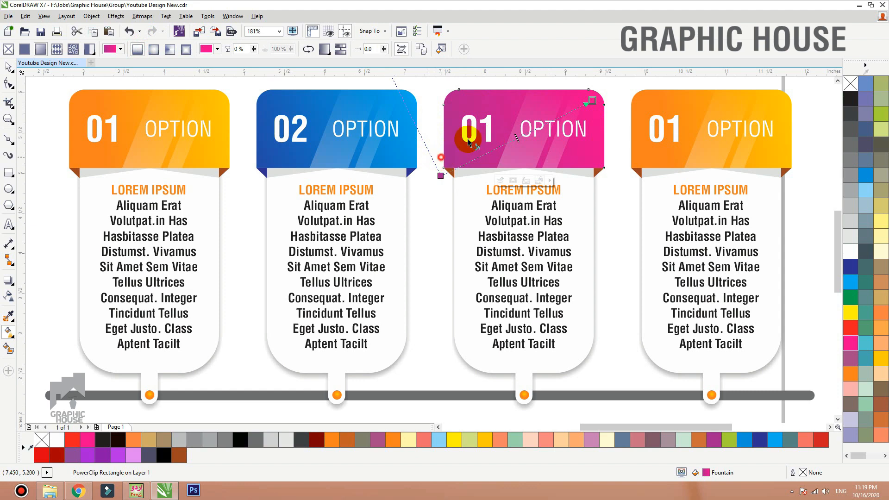
drag(593, 100, 617, 85)
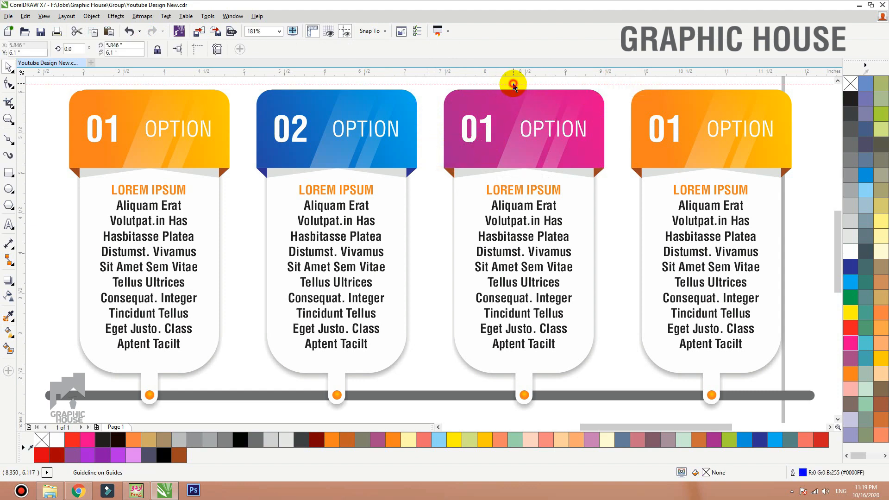
click(510, 85)
key(Delete)
- Change the number on the third banner's header to 03
ctrl+double_click(489, 130)
drag(489, 130, 485, 129)
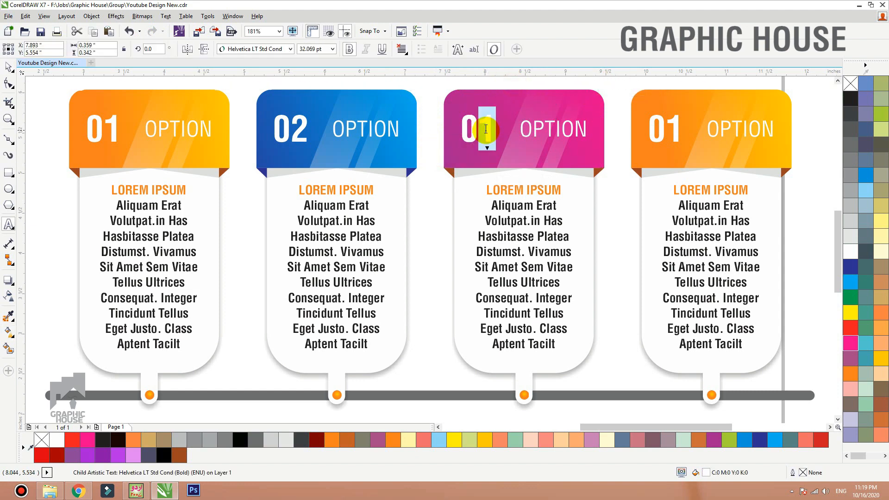
click(9, 66)
- Sample the purple of the third header with the colour eyedropper and apply it to both of its corner folds
click(450, 173)
key(F2)
drag(401, 131, 674, 249)
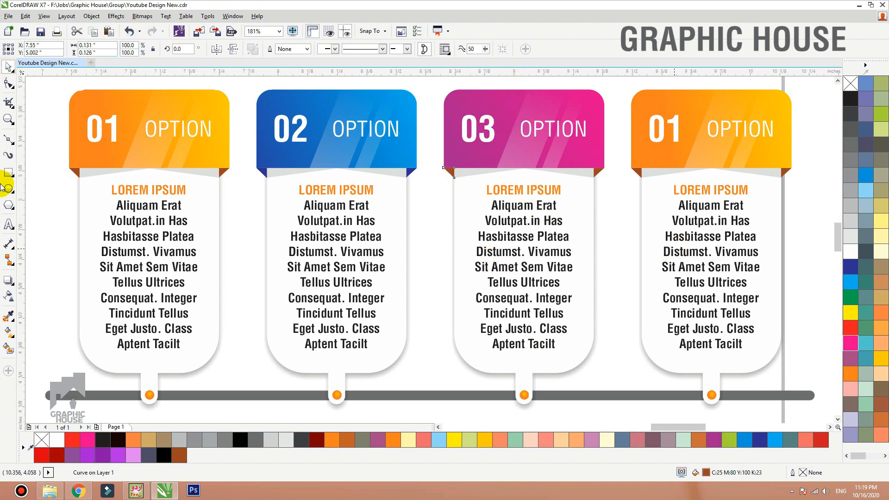
click(8, 315)
click(176, 157)
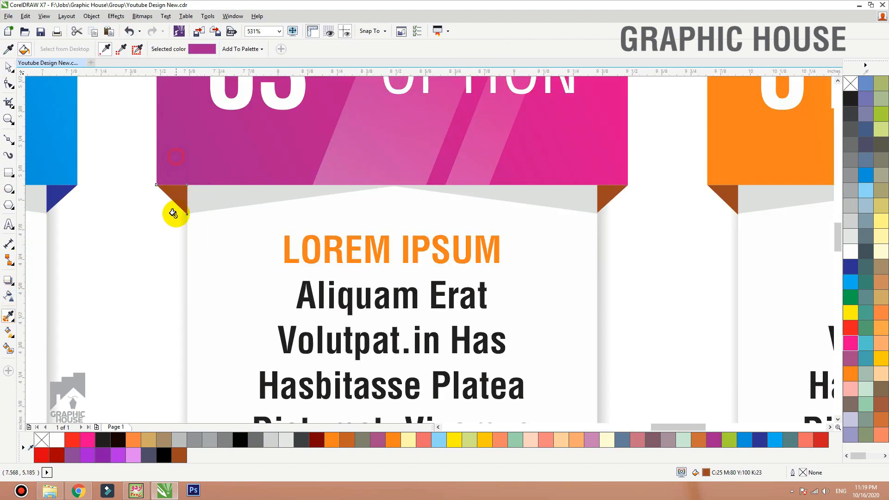
click(604, 195)
key(space)
scroll(503, 199, down, 2)
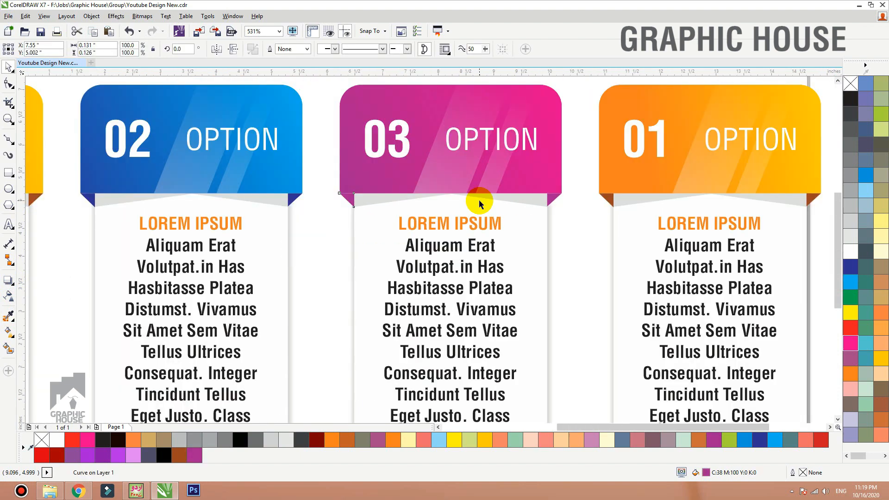